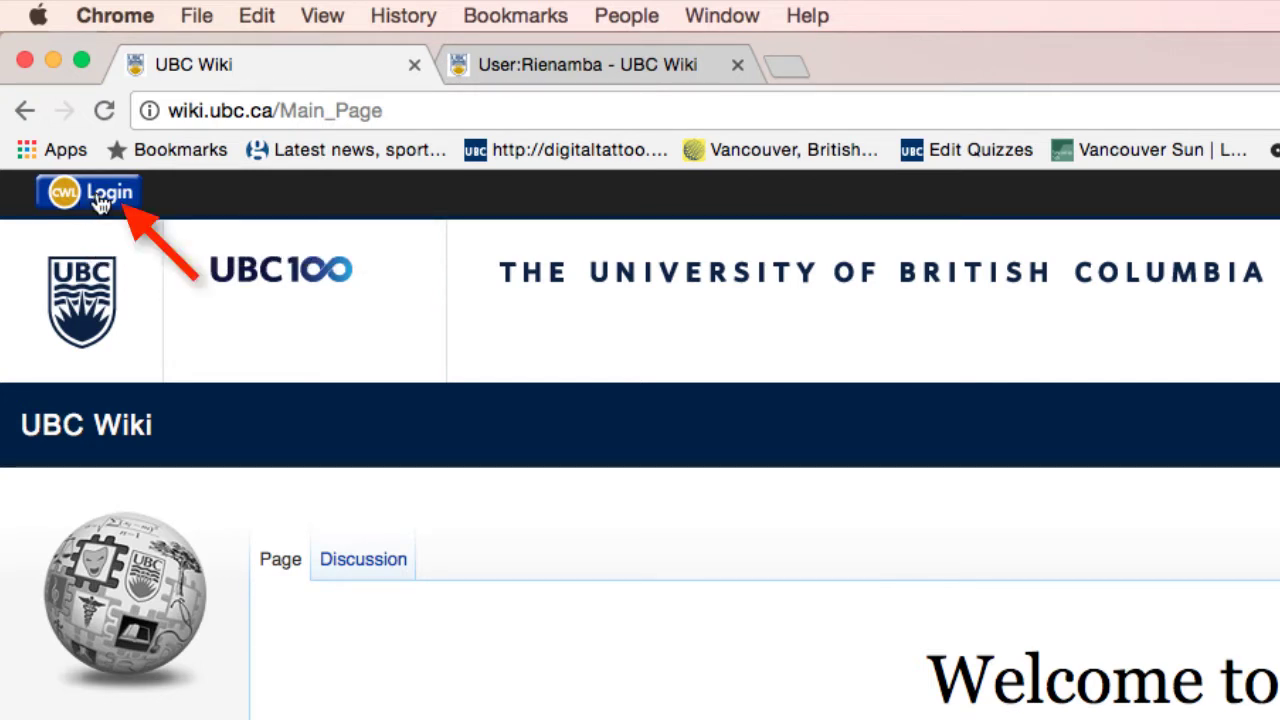
# - Sign in through CWL Login using the saved login details from autofill
pyautogui.click(101, 196)
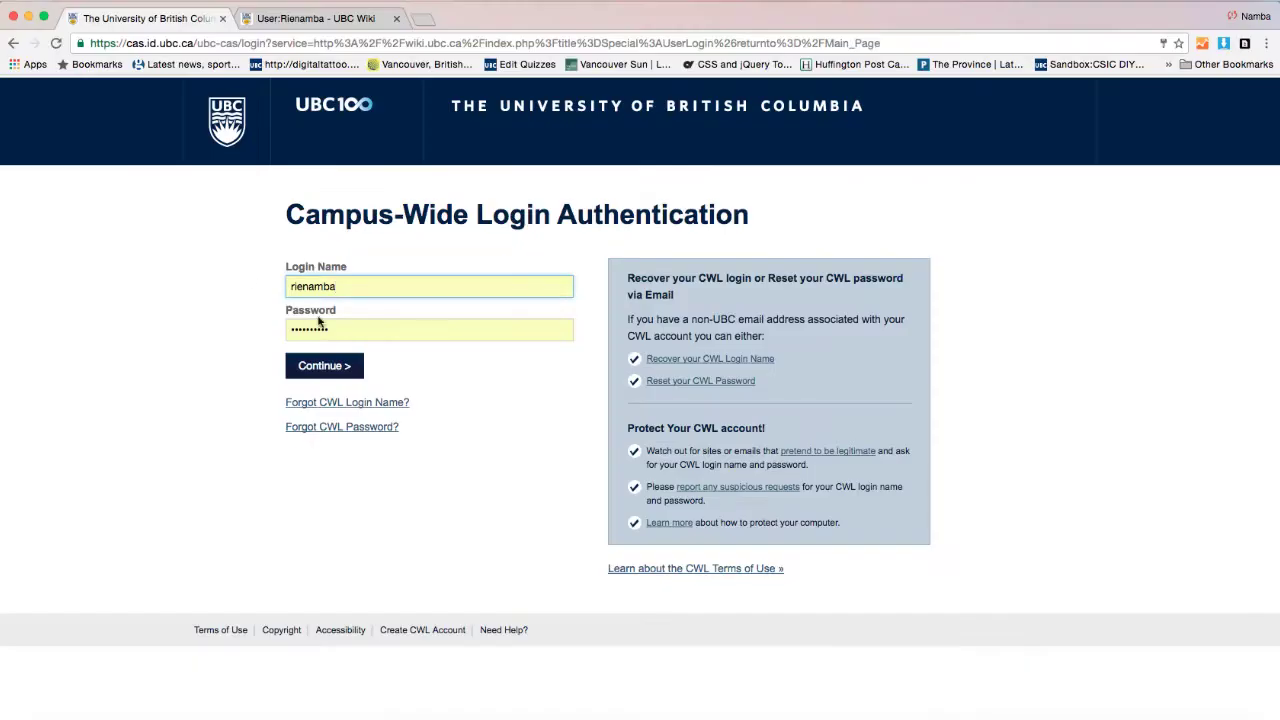
pyautogui.click(313, 287)
pyautogui.click(314, 309)
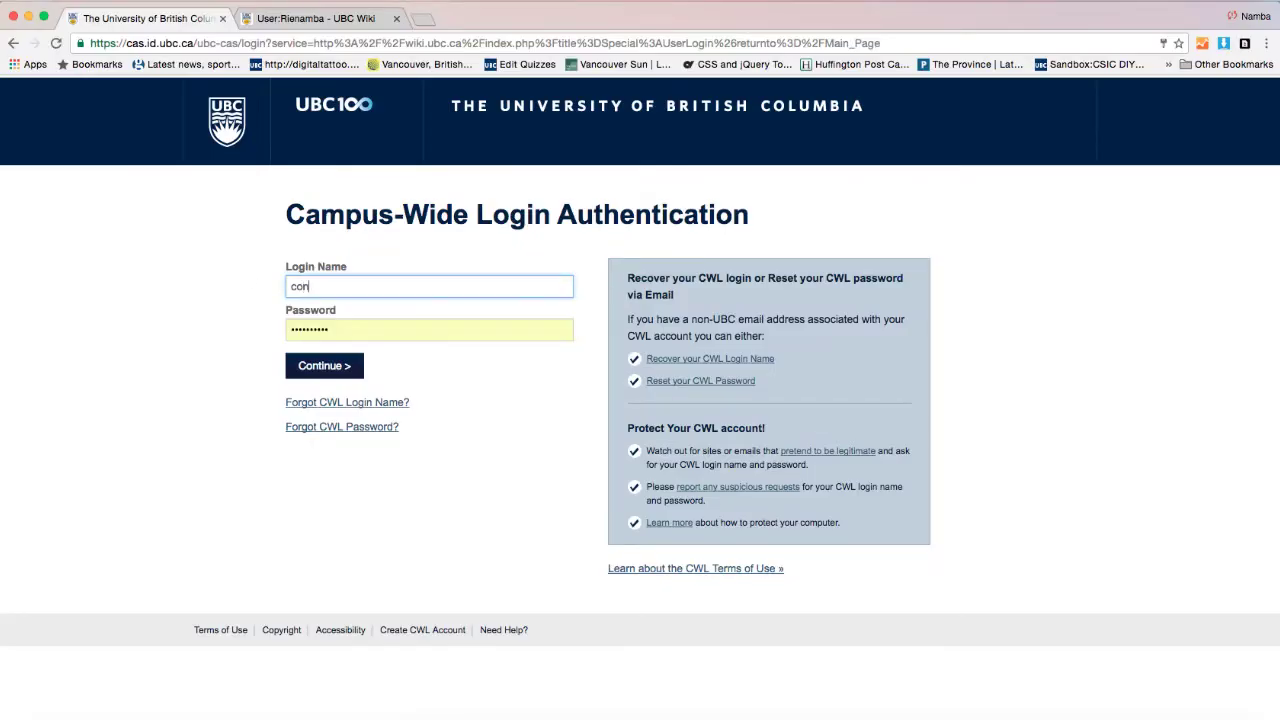
pyautogui.click(330, 370)
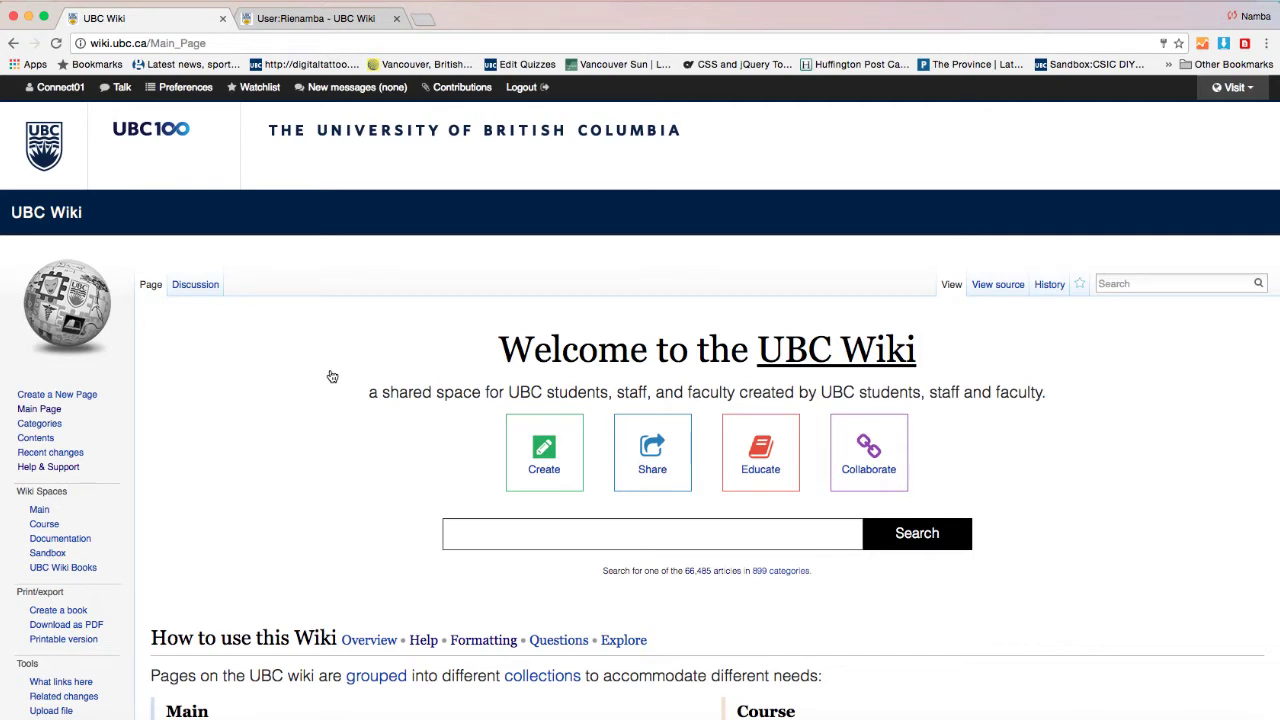
pyautogui.click(309, 20)
pyautogui.scroll(-1, 650, 514)
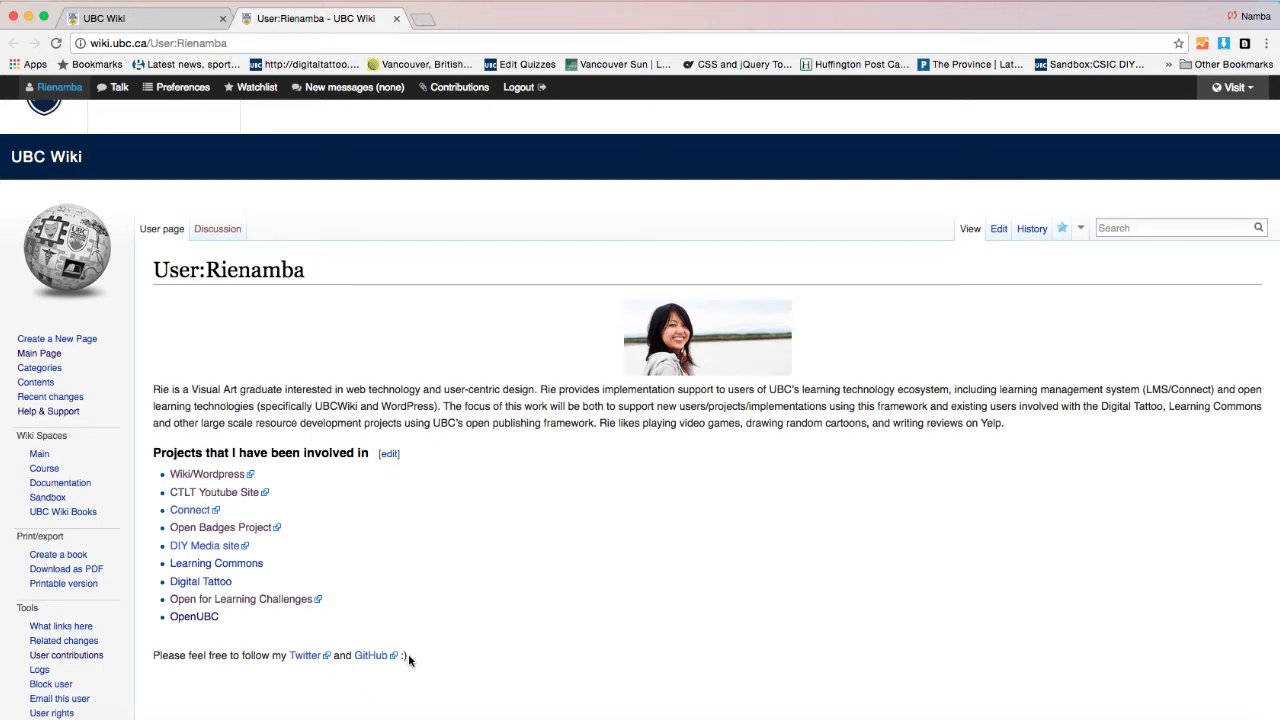
pyautogui.hotkey('ctrl', 'shift', 'Tab')
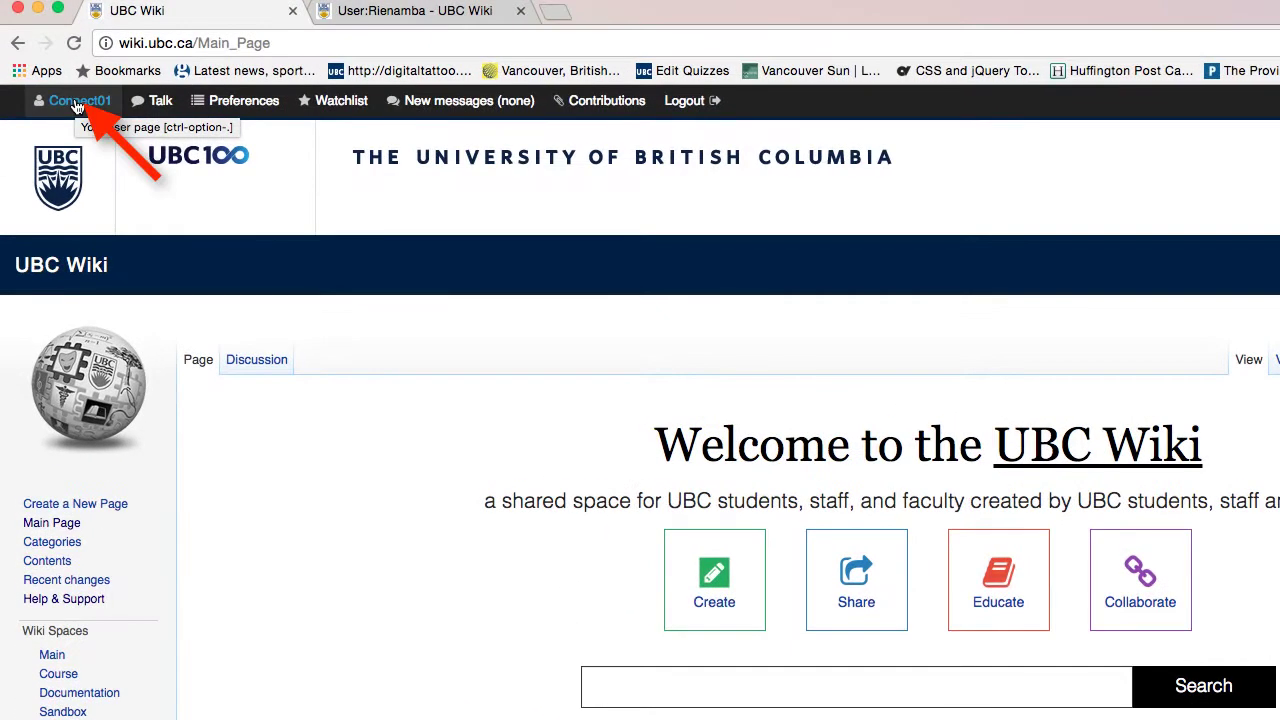
pyautogui.click(79, 101)
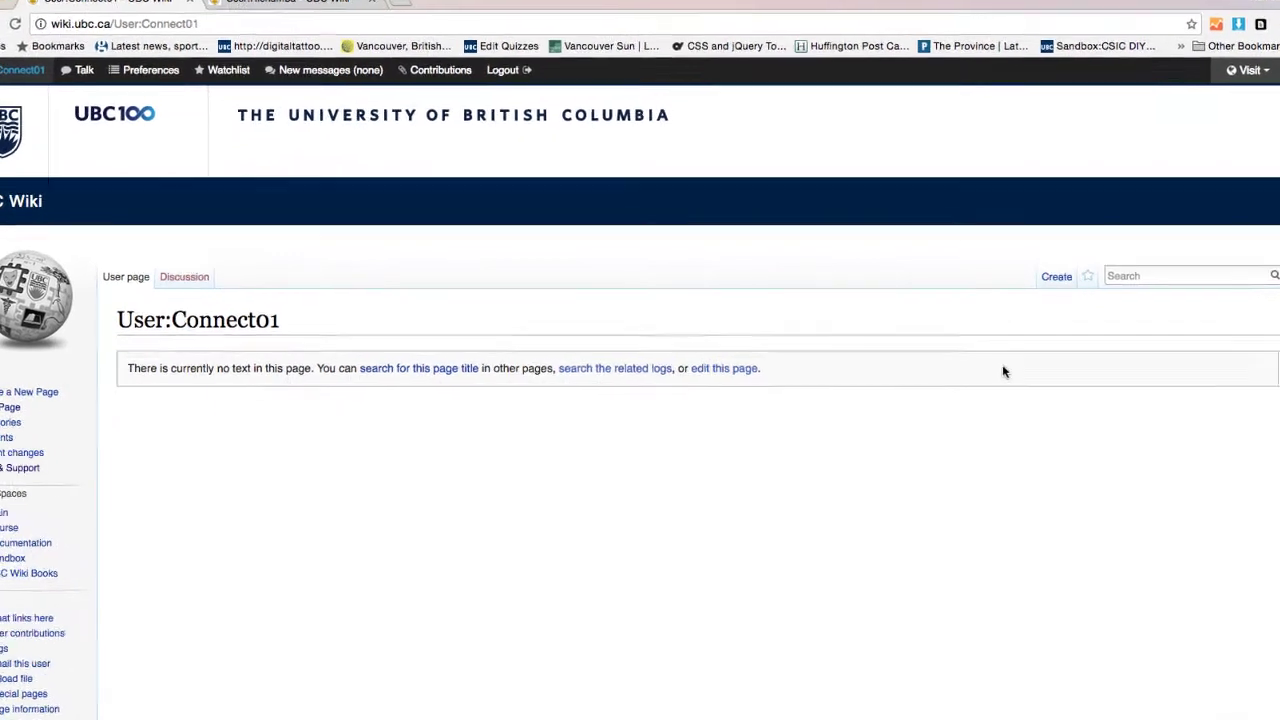
# - Create the user page with the 3rd year Econ student intro and projects UBC Learning Commons and Digital Tattoo, with Advanced formatting shown
pyautogui.click(1056, 276)
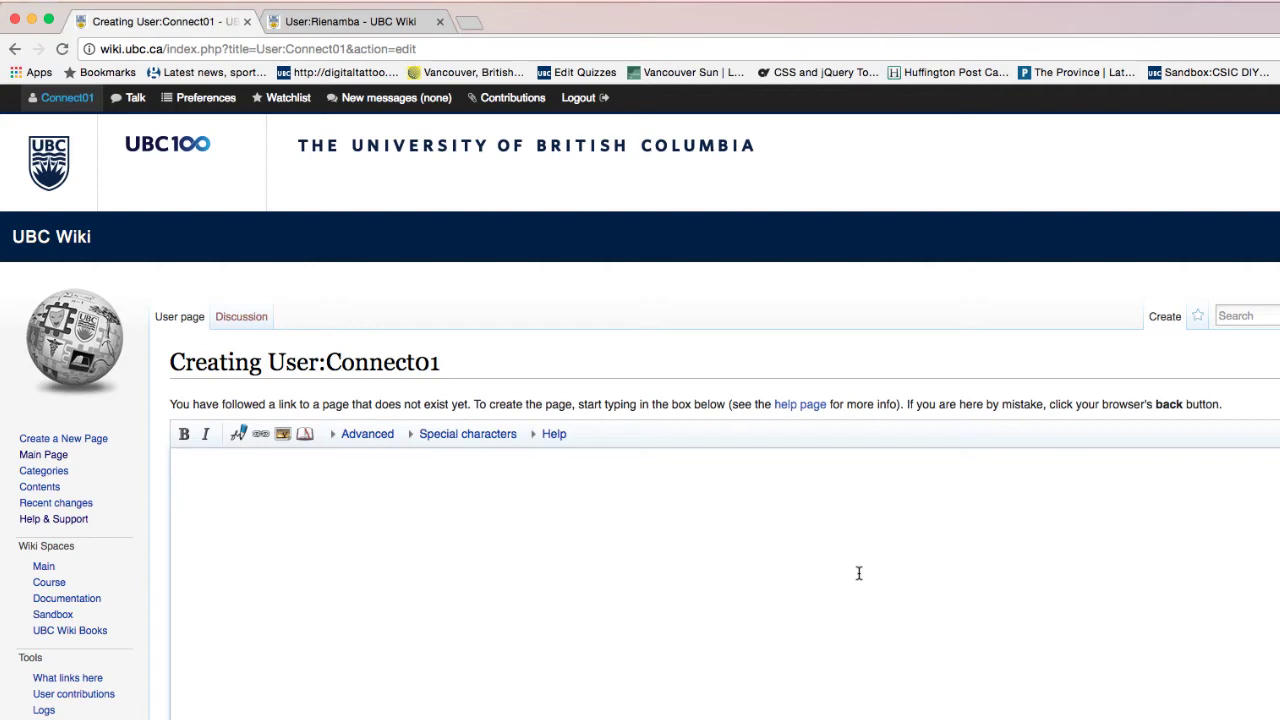
pyautogui.write('Hi!! My name is Sample person 1. I am a 3rd year Econ student....  Projects that I have been evolved in: UBC Learning Commons the Digital Tattoo project')
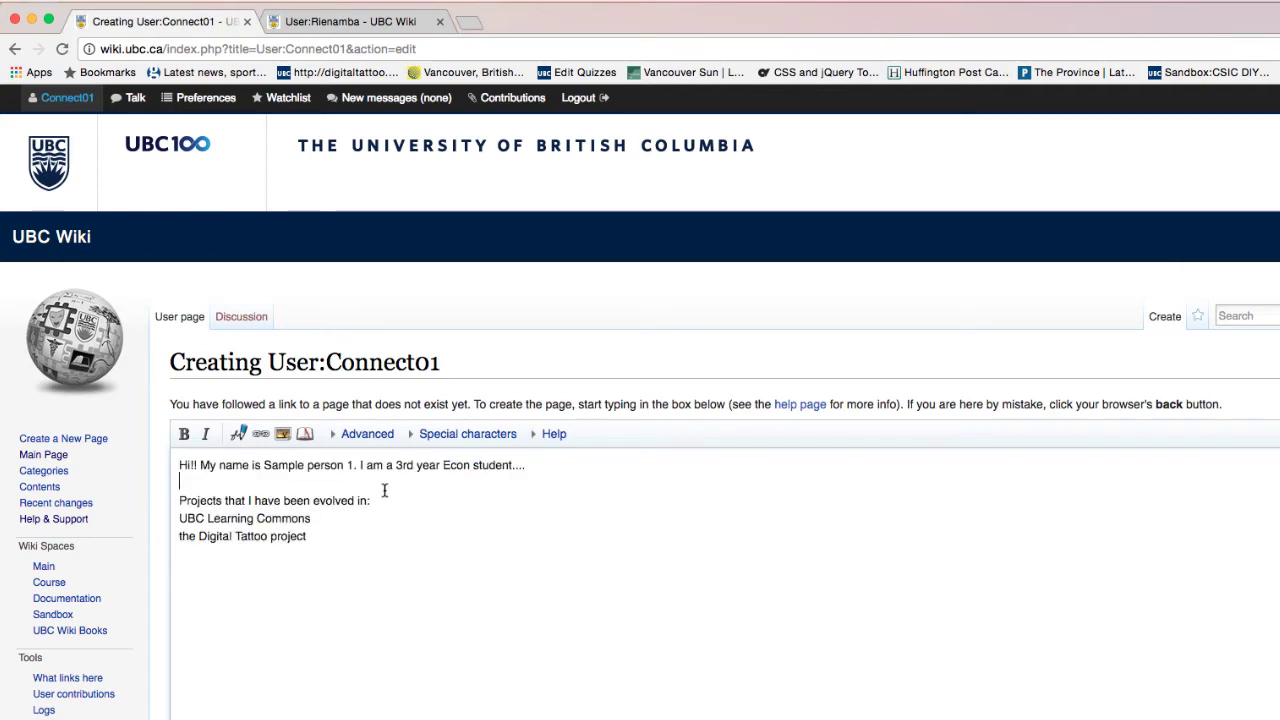
pyautogui.moveTo(371, 502); pyautogui.dragTo(161, 497)
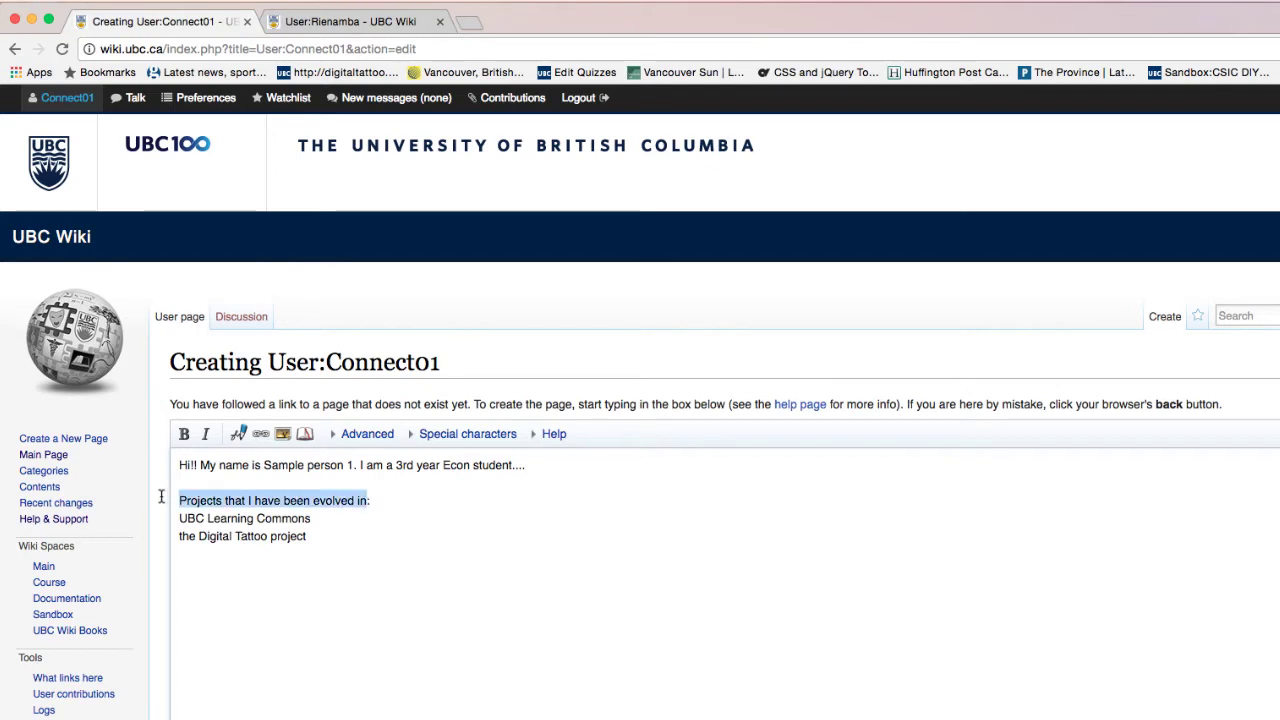
pyautogui.click(358, 436)
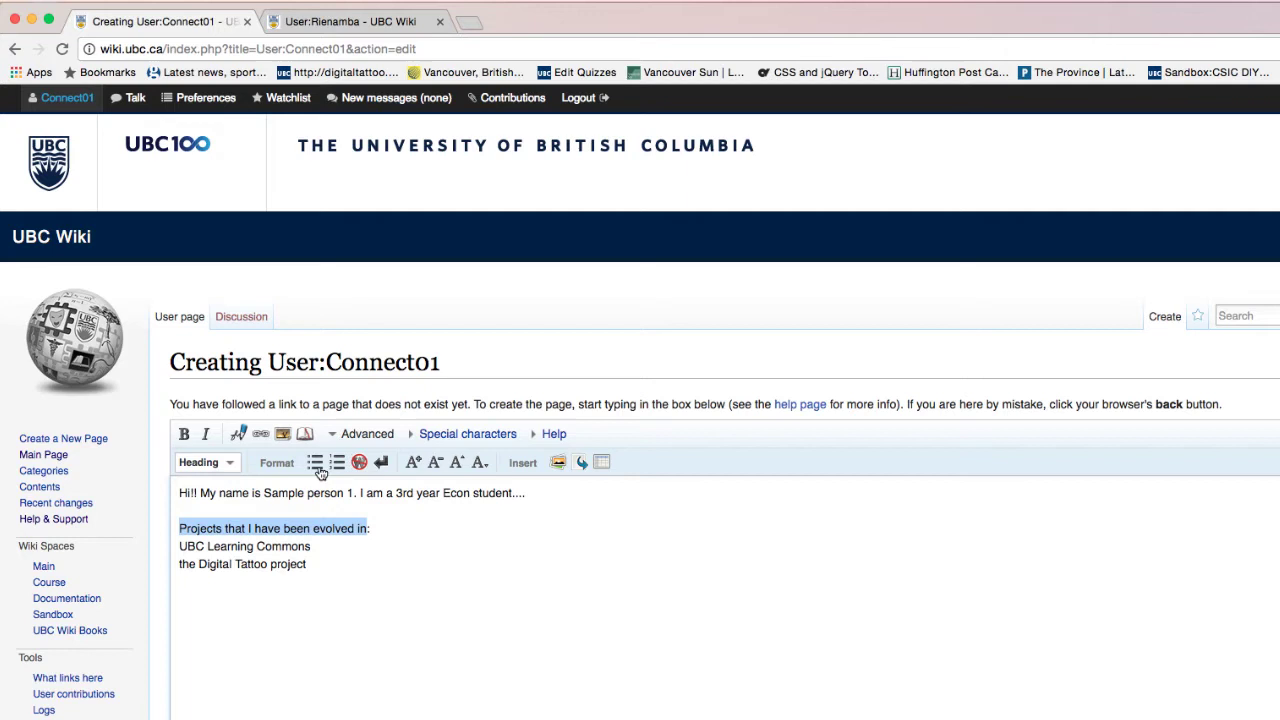
# - Make the projects line a Level 2 heading and bullet the UBC Learning Commons and Digital Tattoo lines
pyautogui.click(227, 465)
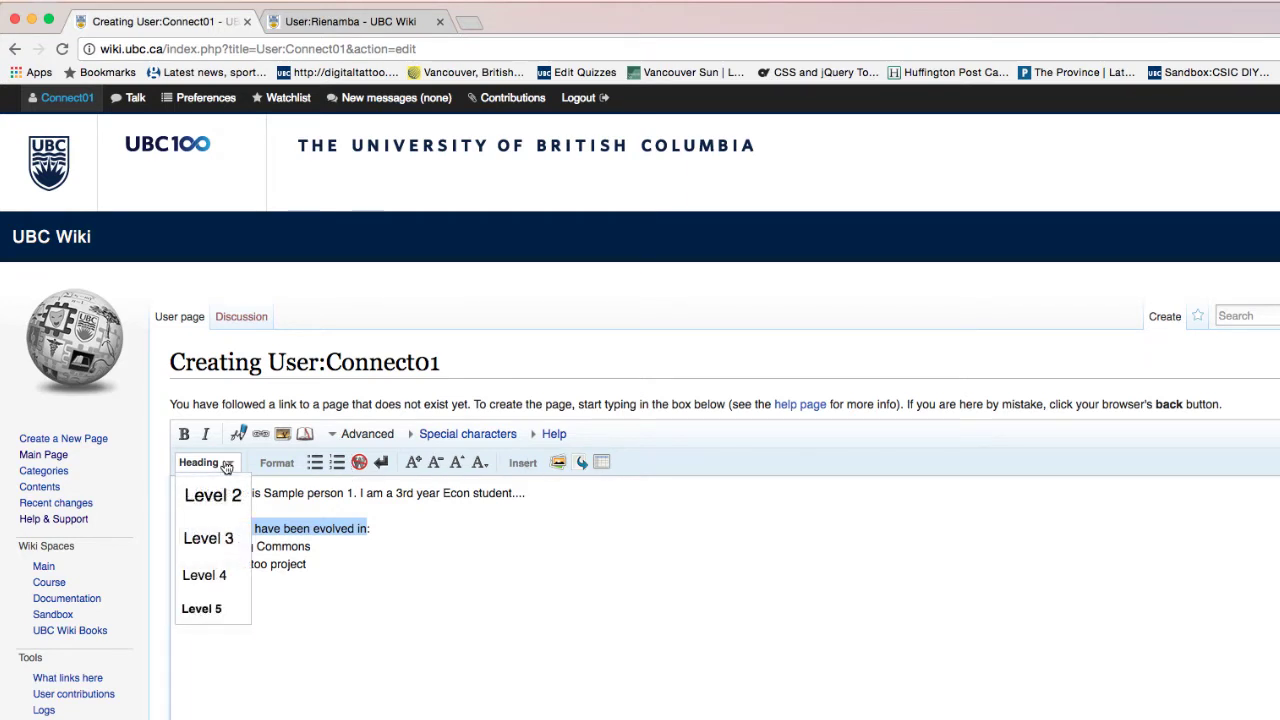
pyautogui.click(228, 512)
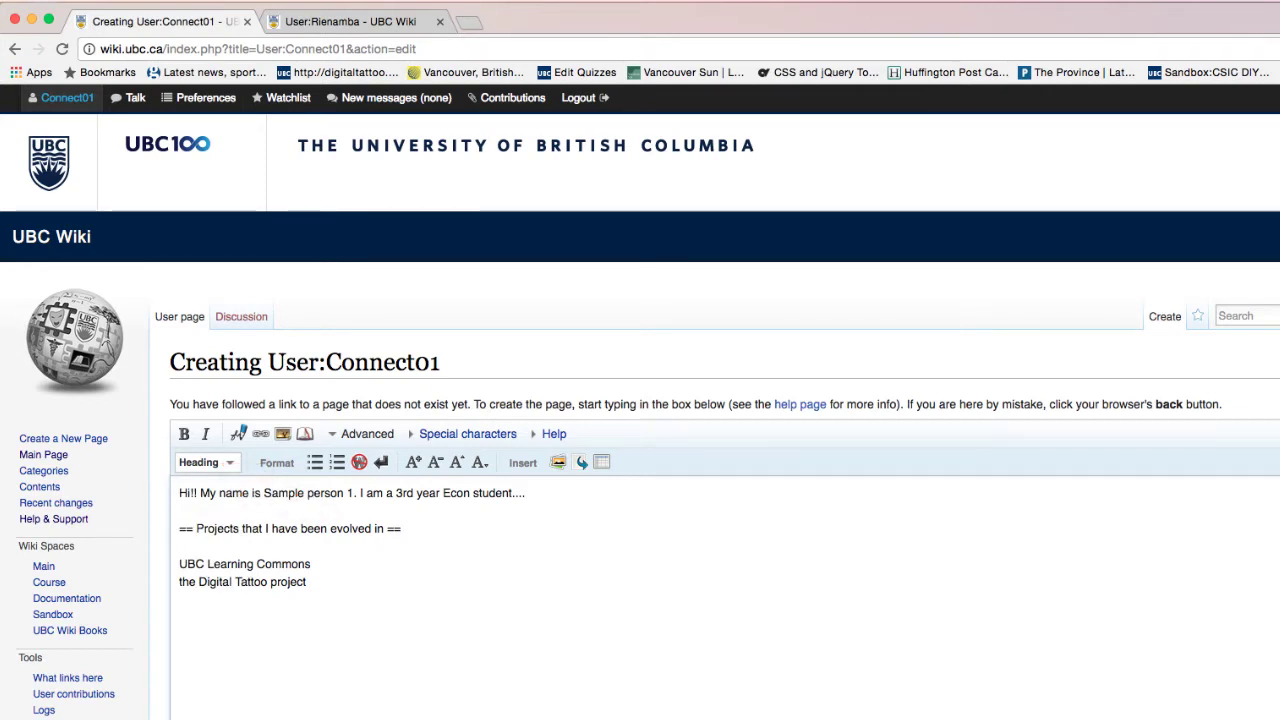
pyautogui.press('BackSpace')
pyautogui.moveTo(331, 547); pyautogui.dragTo(142, 552)
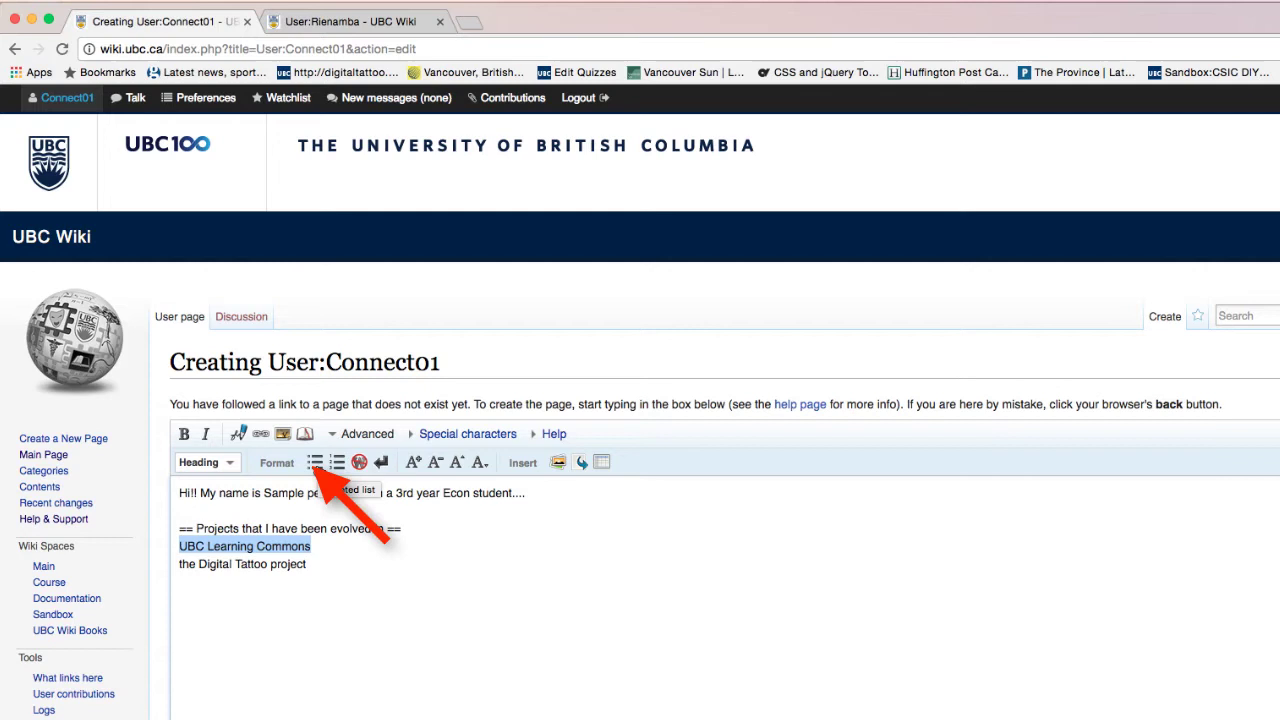
pyautogui.click(317, 466)
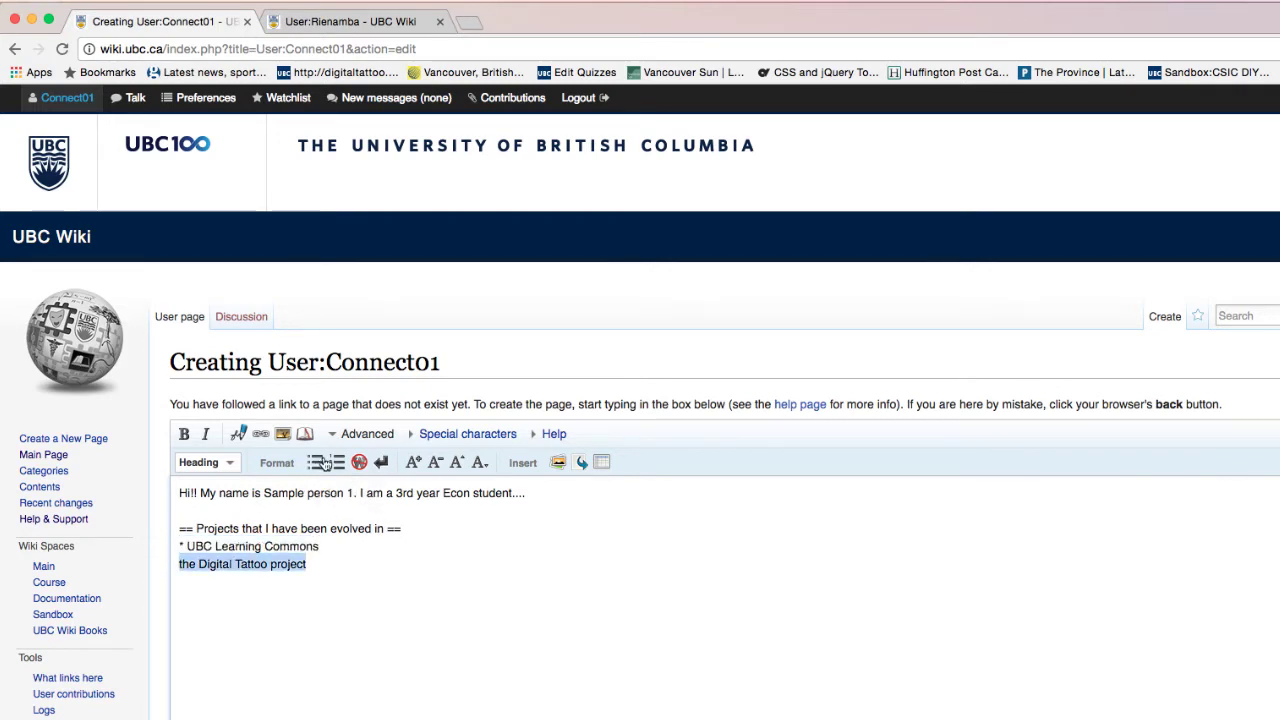
pyautogui.click(325, 466)
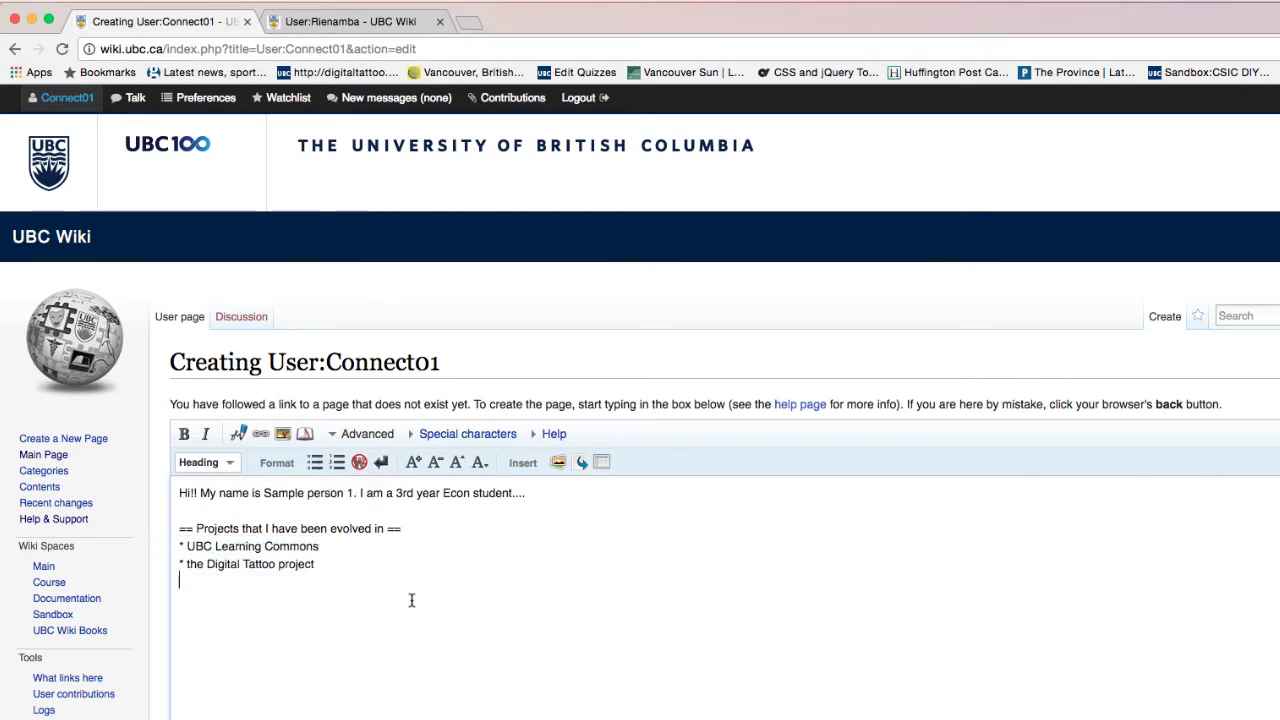
# - Link UBC Learning Commons and Digital Tattoo to their pasted website addresses
pyautogui.moveTo(319, 547); pyautogui.dragTo(187, 548)
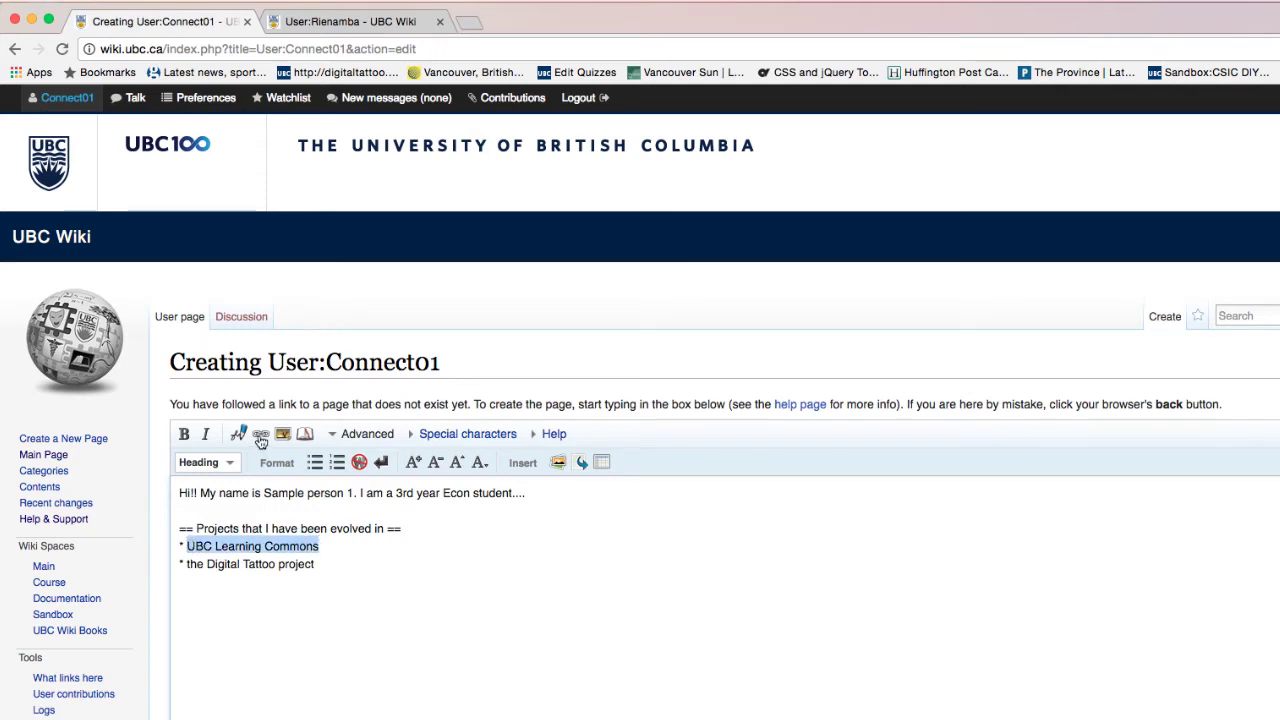
pyautogui.click(260, 434)
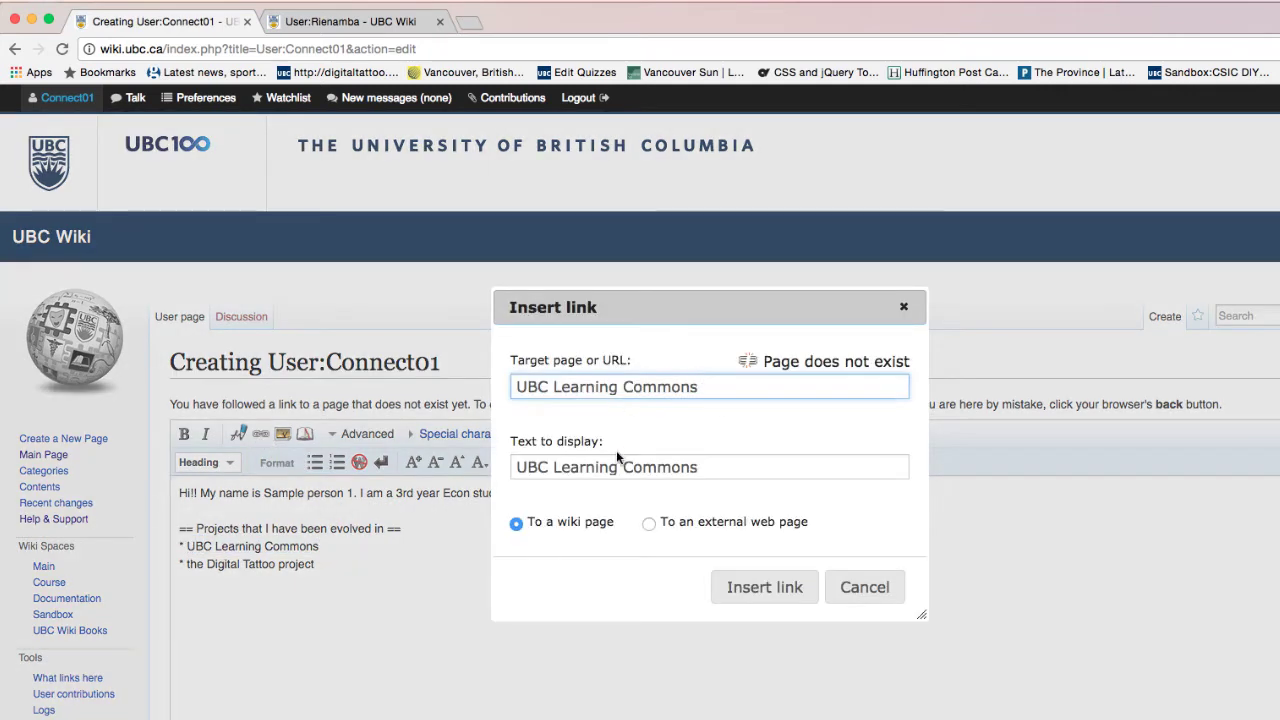
pyautogui.write('http://learningcommons.ubc.ca')
pyautogui.click(764, 587)
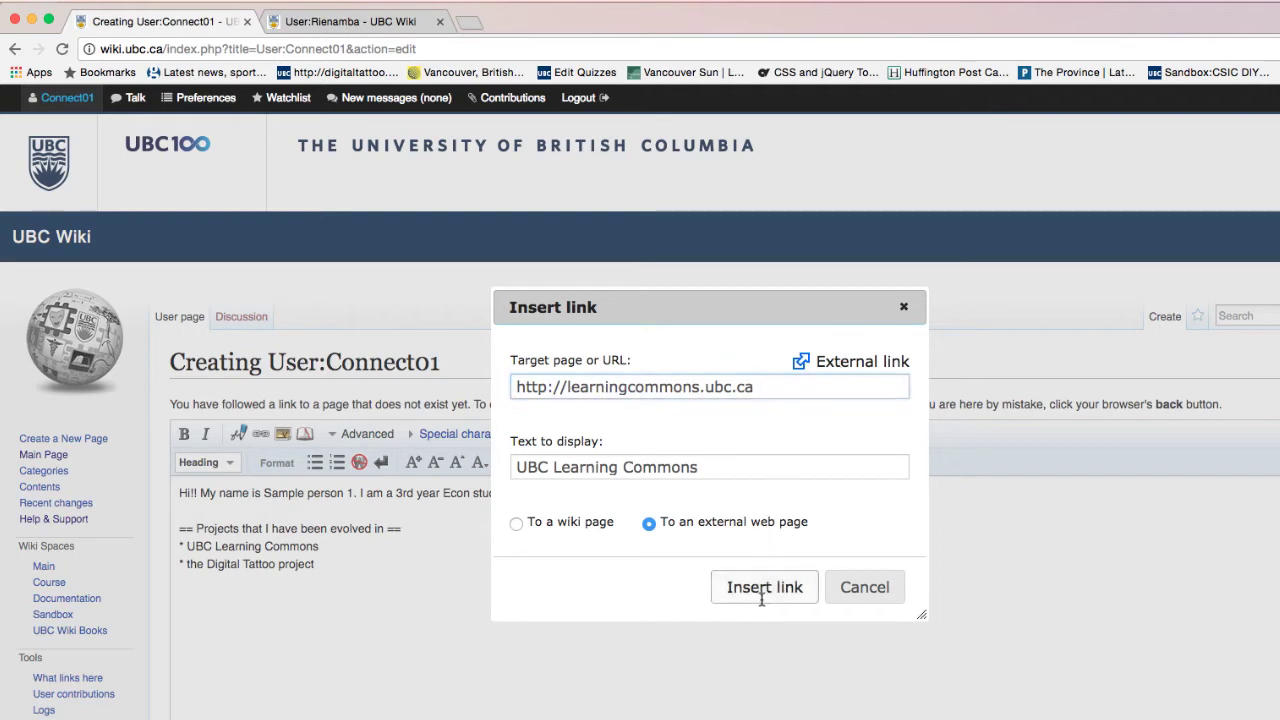
pyautogui.moveTo(314, 564); pyautogui.dragTo(187, 564)
pyautogui.click(257, 436)
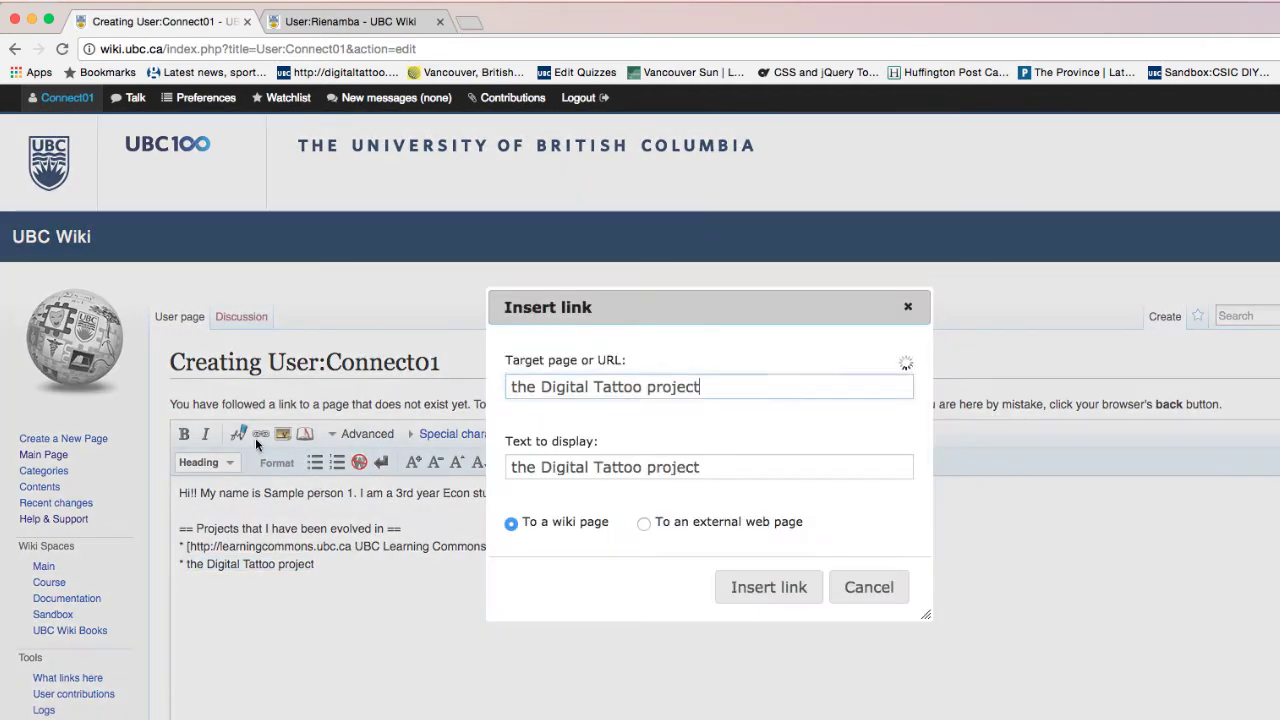
pyautogui.write('http://digitaltattoo.ubc.ca')
pyautogui.click(790, 580)
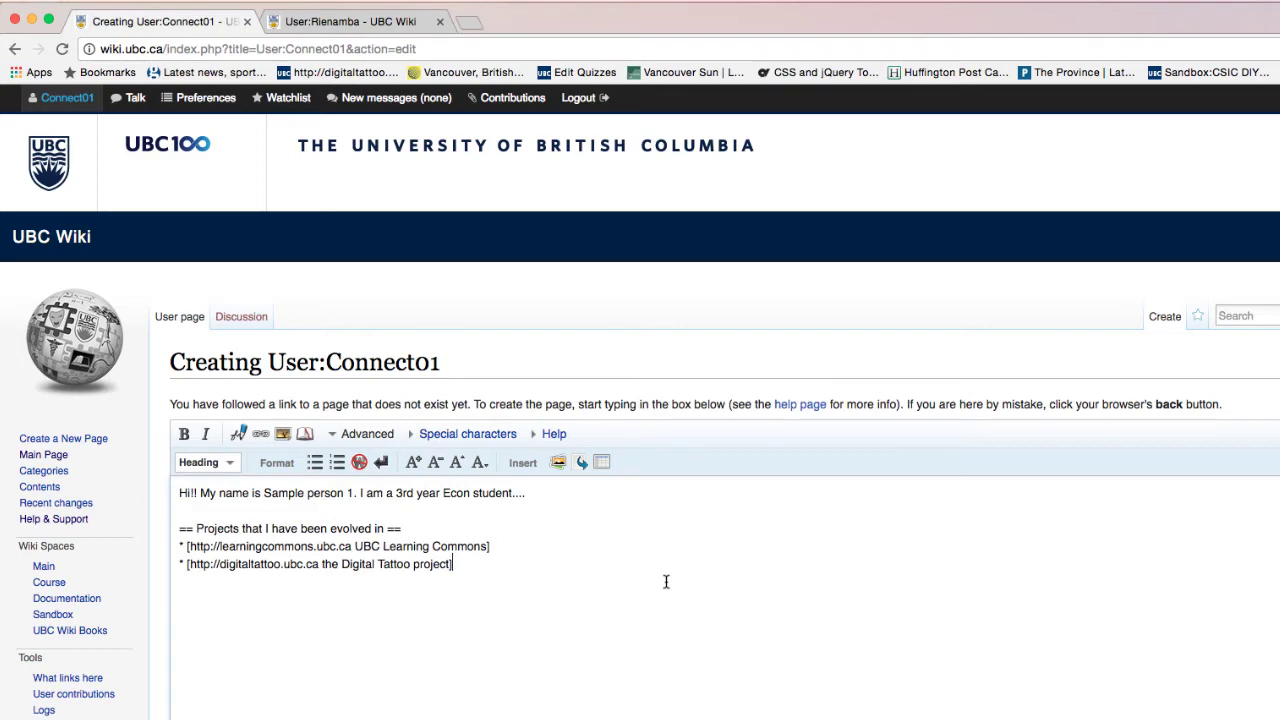
pyautogui.scroll(-10, 666, 582)
# - Save the user page with its intro, Projects heading and two linked bullets
pyautogui.click(258, 418)
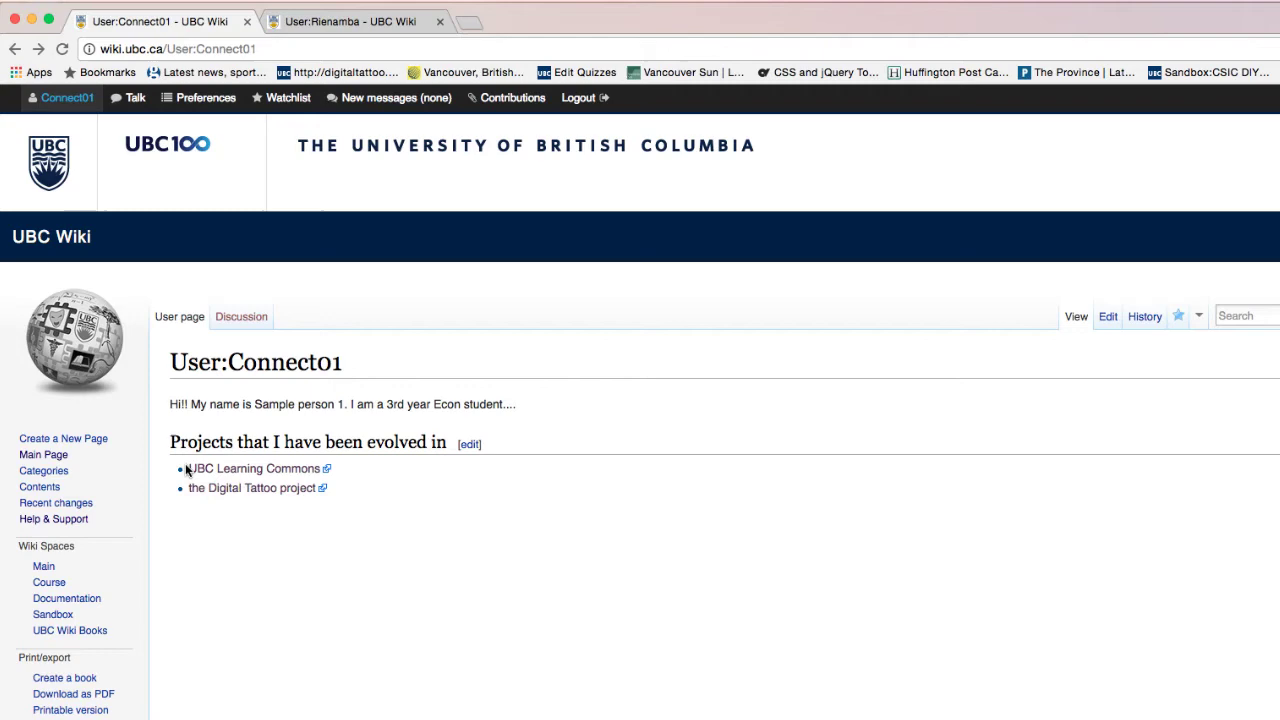
pyautogui.click(403, 22)
pyautogui.click(405, 48)
pyautogui.write('http://wiki')
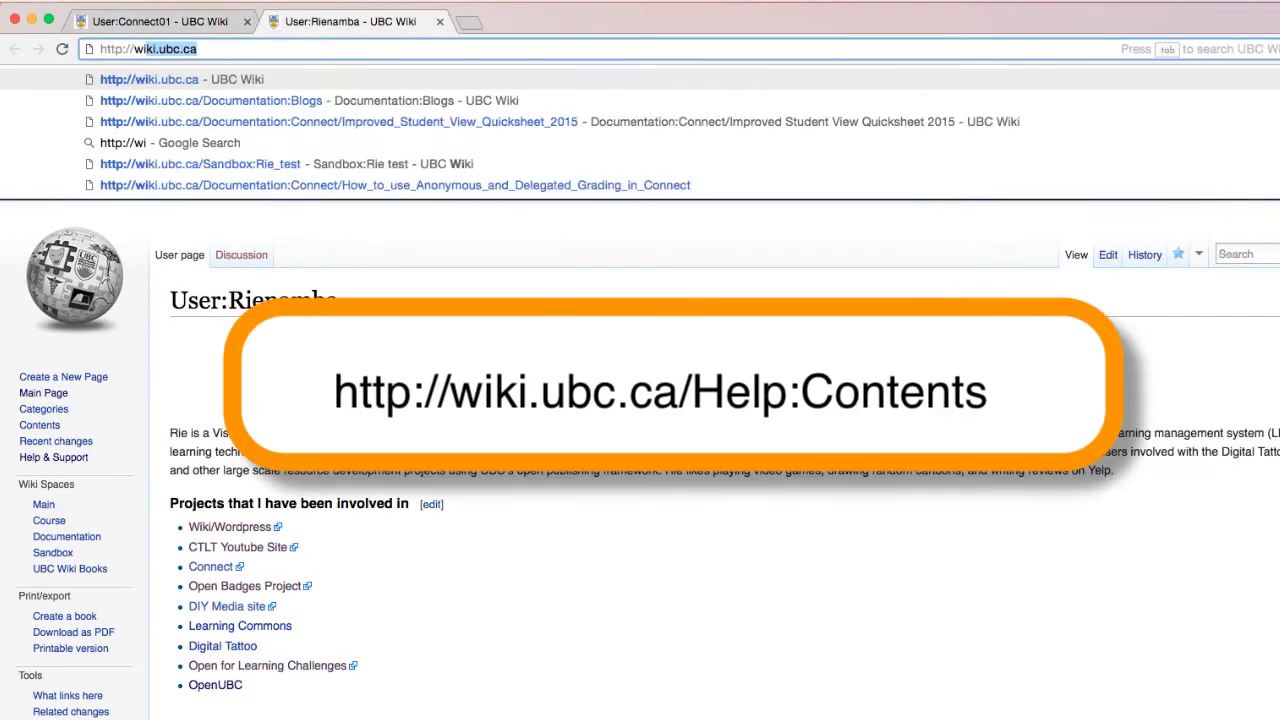
pyautogui.write('.ubc.ca/')
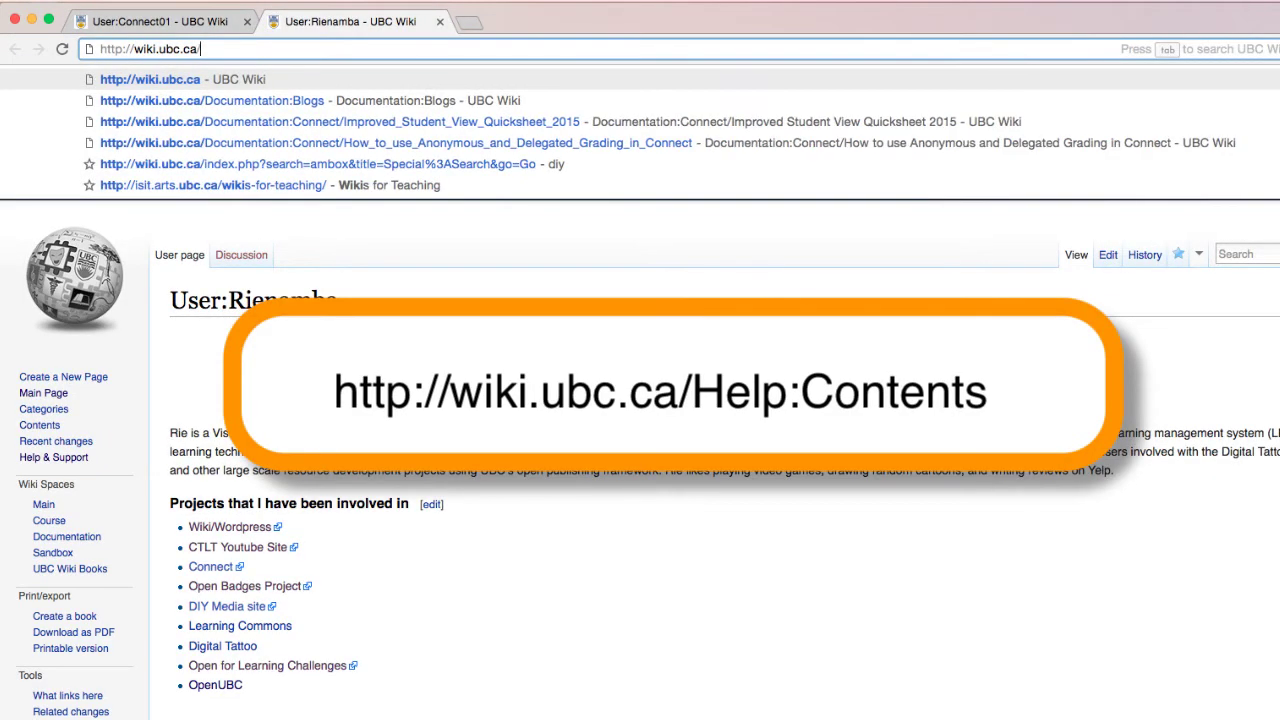
pyautogui.write('Help:Conte')
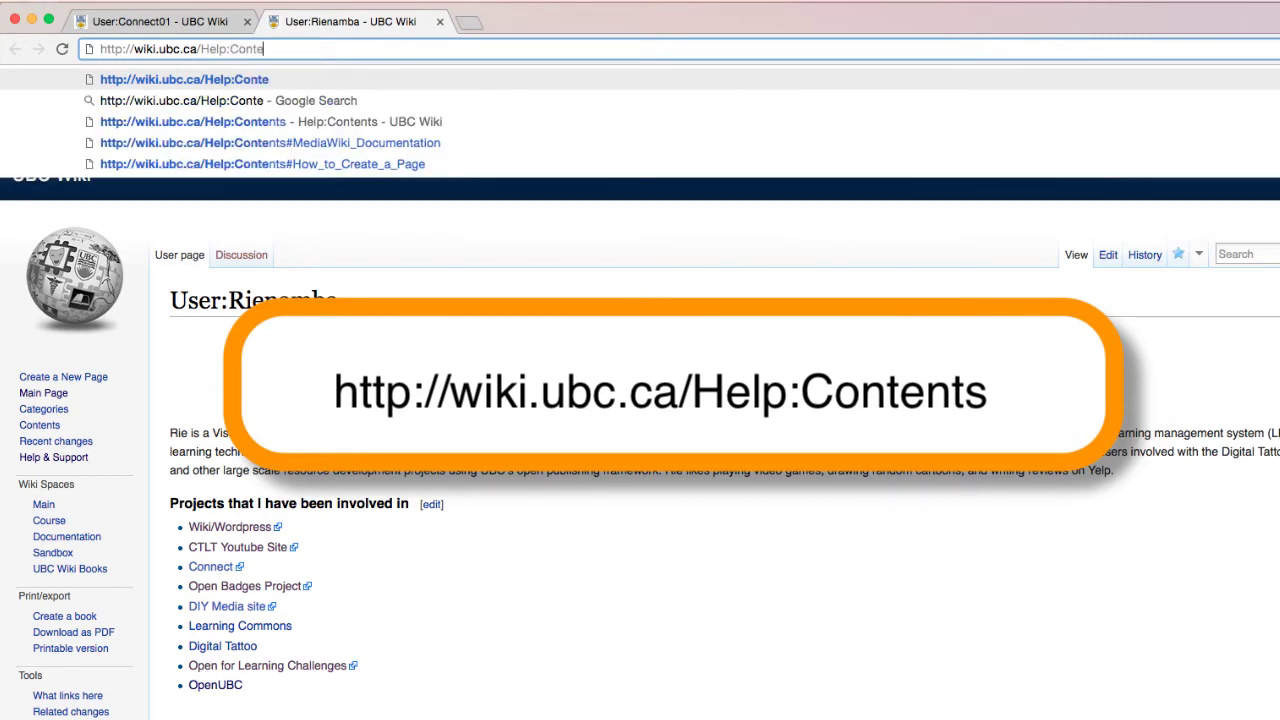
pyautogui.write('nts')
pyautogui.press('Return')
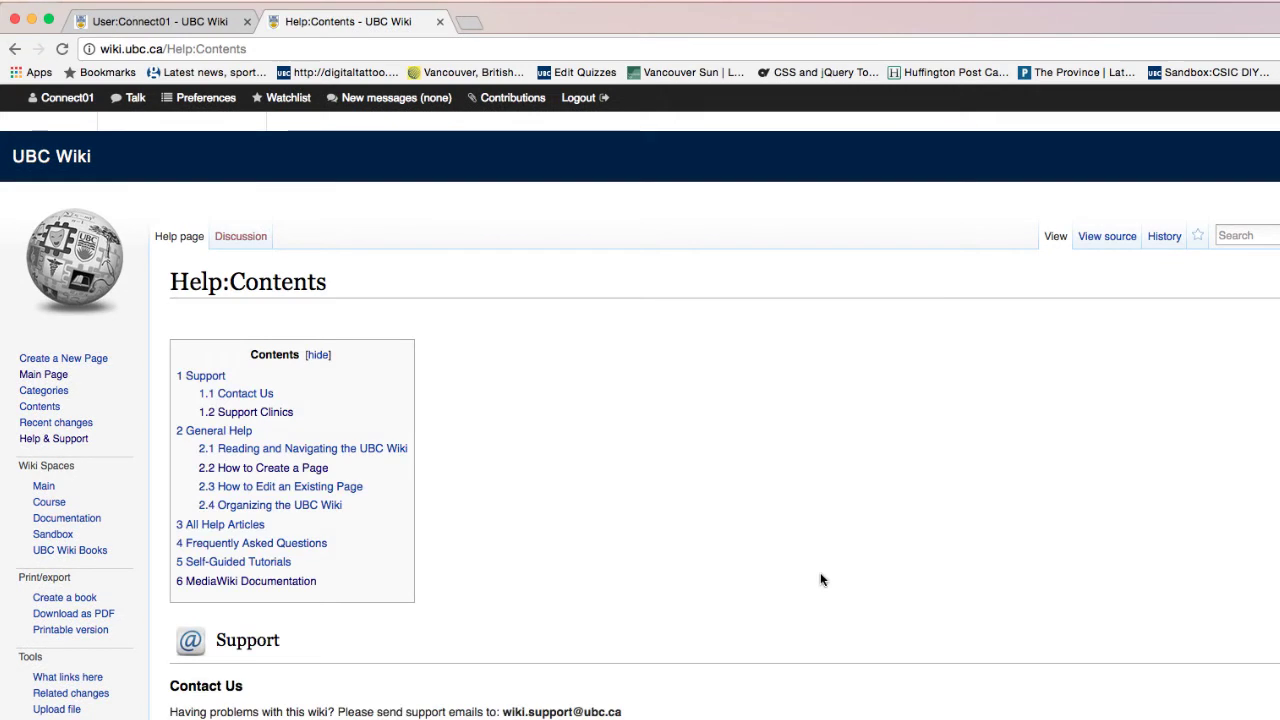
pyautogui.scroll(-1, 820, 579)
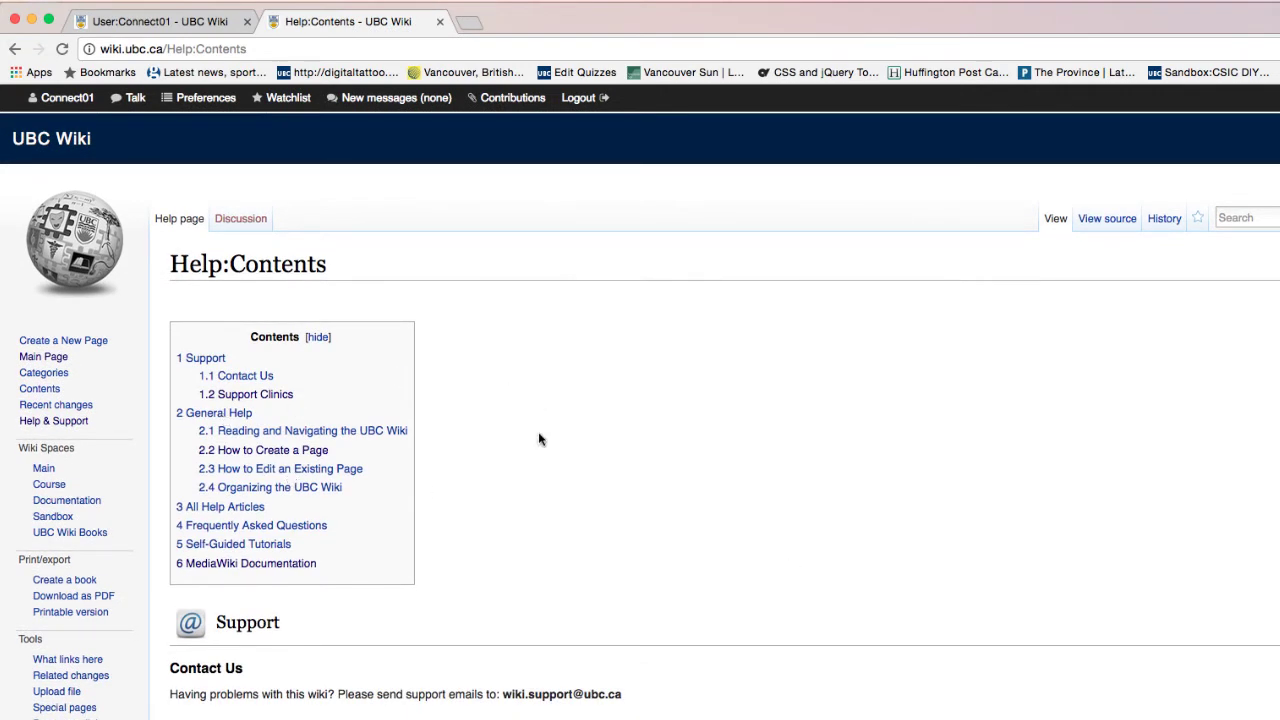
pyautogui.scroll(-2, 539, 440)
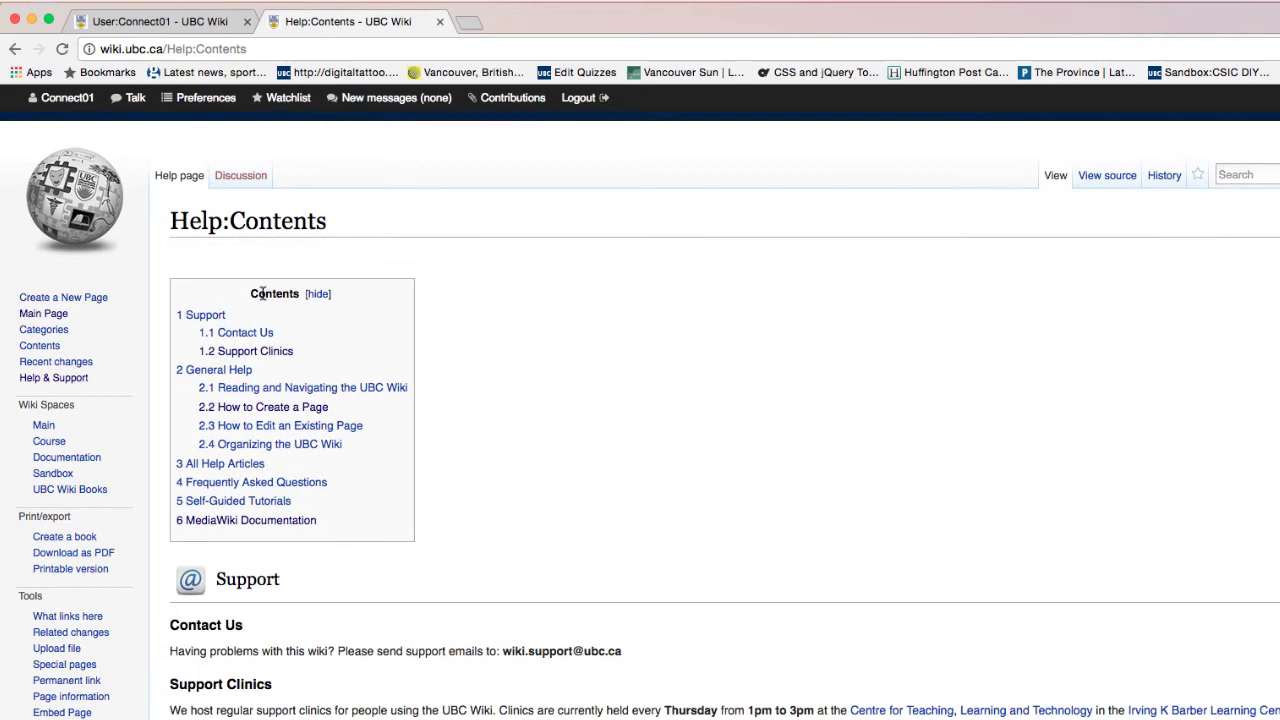
pyautogui.click(204, 376)
pyautogui.scroll(-4, 304, 578)
pyautogui.scroll(5, 304, 578)
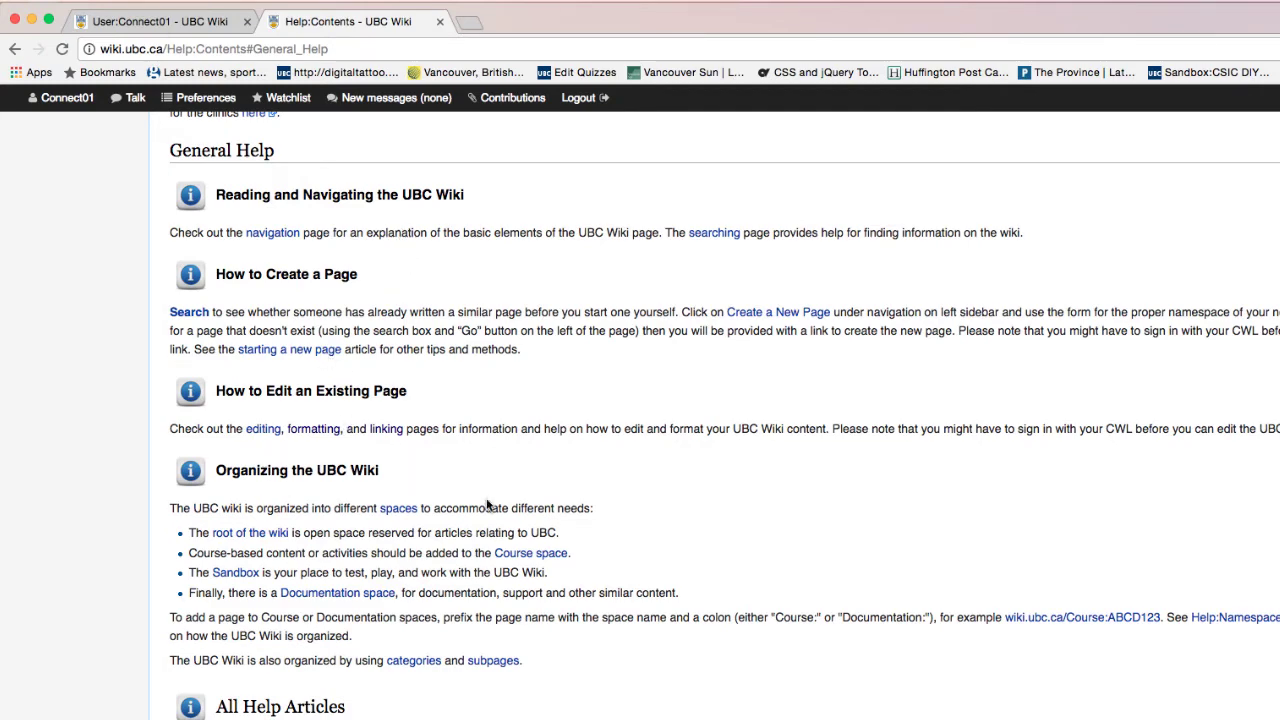
pyautogui.scroll(-5, 376, 584)
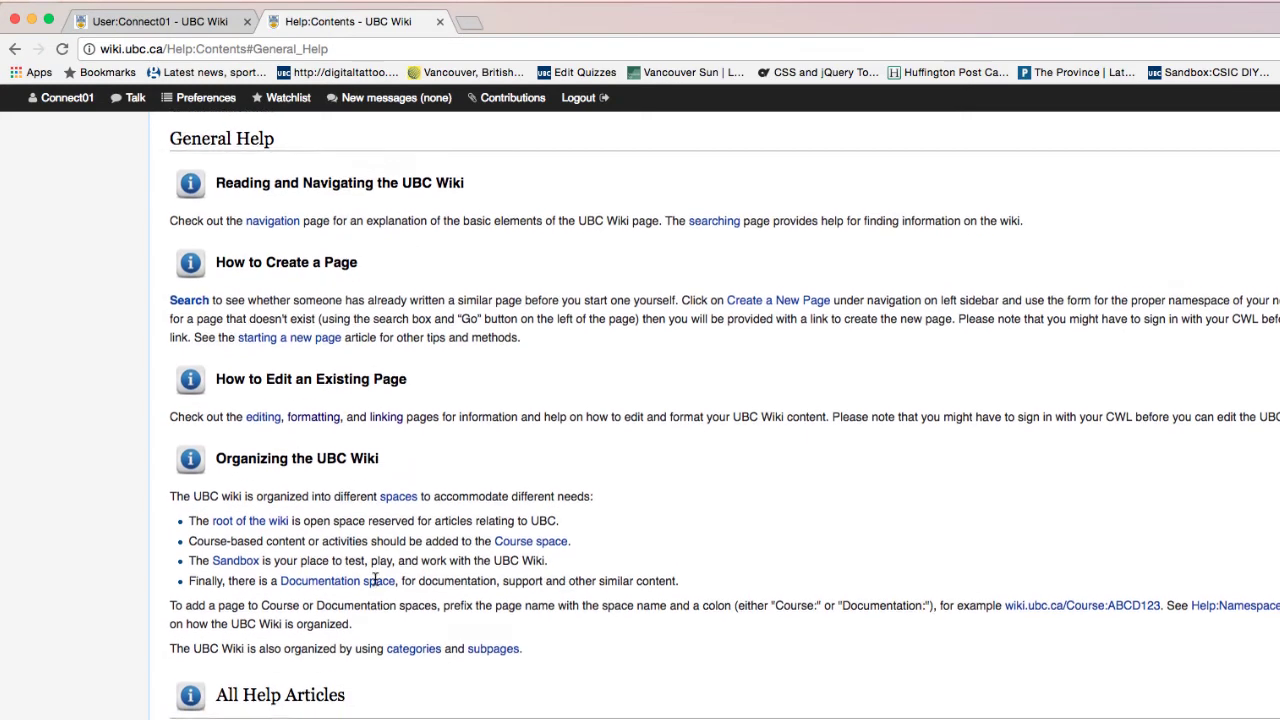
pyautogui.scroll(-6, 376, 584)
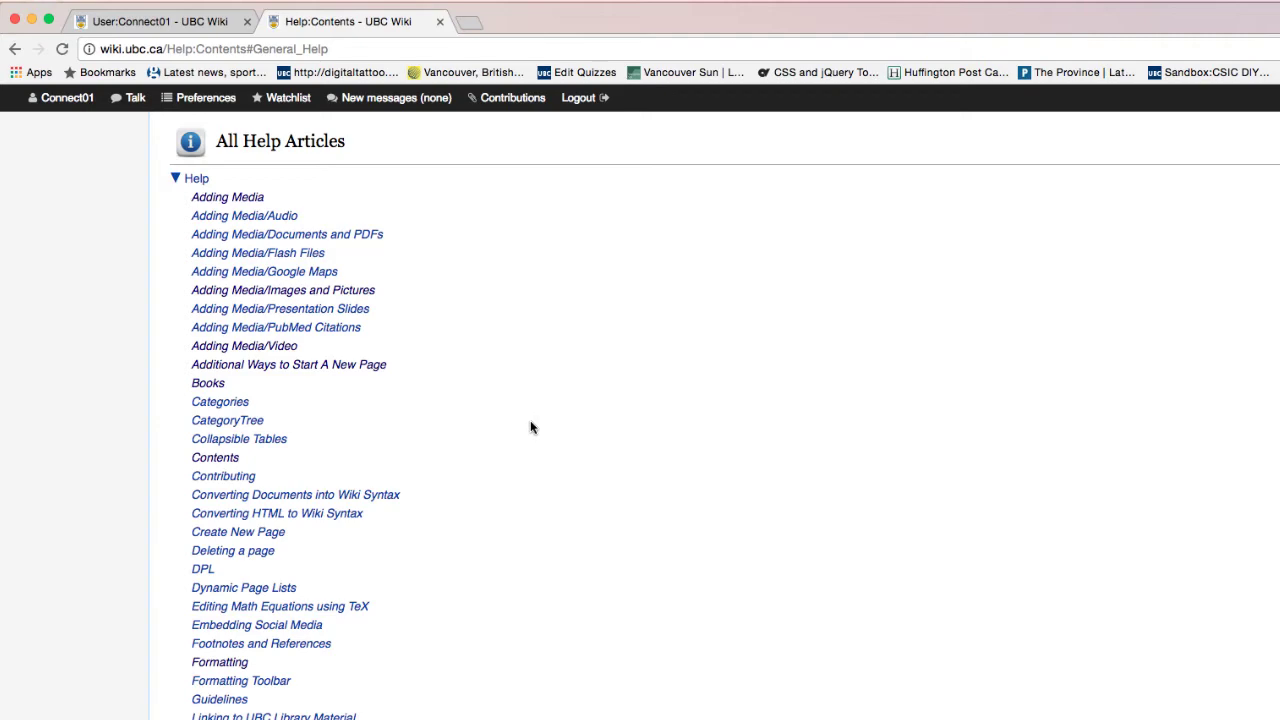
# - Open the Adding Media/Video help article in a new tab, look it over, and close it
pyautogui.rightClick(287, 347)
pyautogui.click(292, 357)
pyautogui.click(497, 21)
pyautogui.scroll(-5, 557, 508)
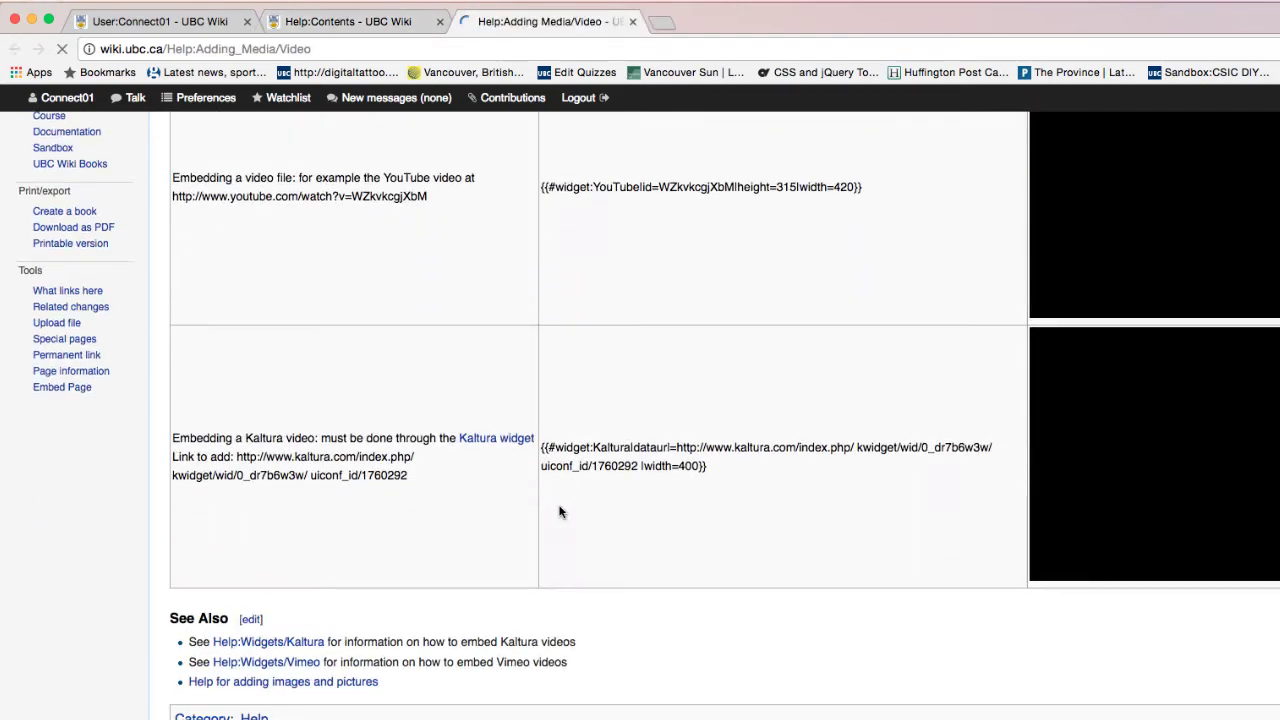
pyautogui.scroll(5, 557, 508)
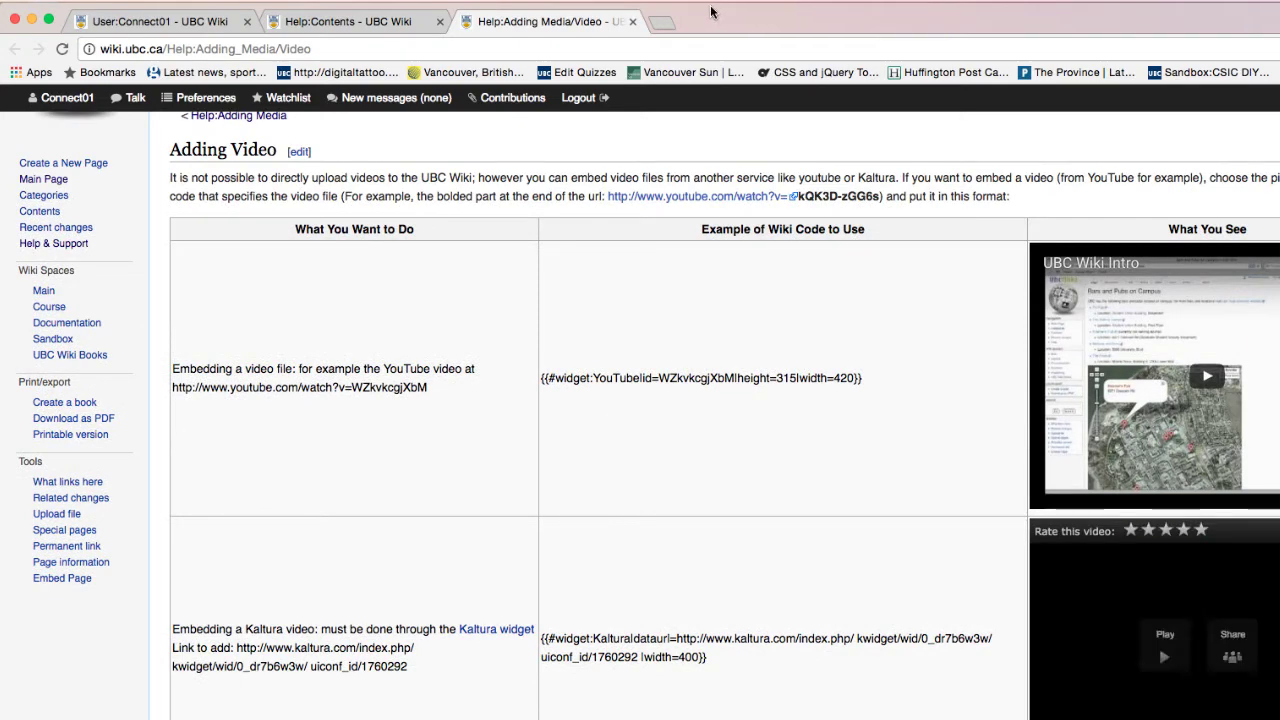
pyautogui.click(632, 21)
# - Scroll through the rest of Help:Contents, then return to your user page tab
pyautogui.scroll(-2, 445, 485)
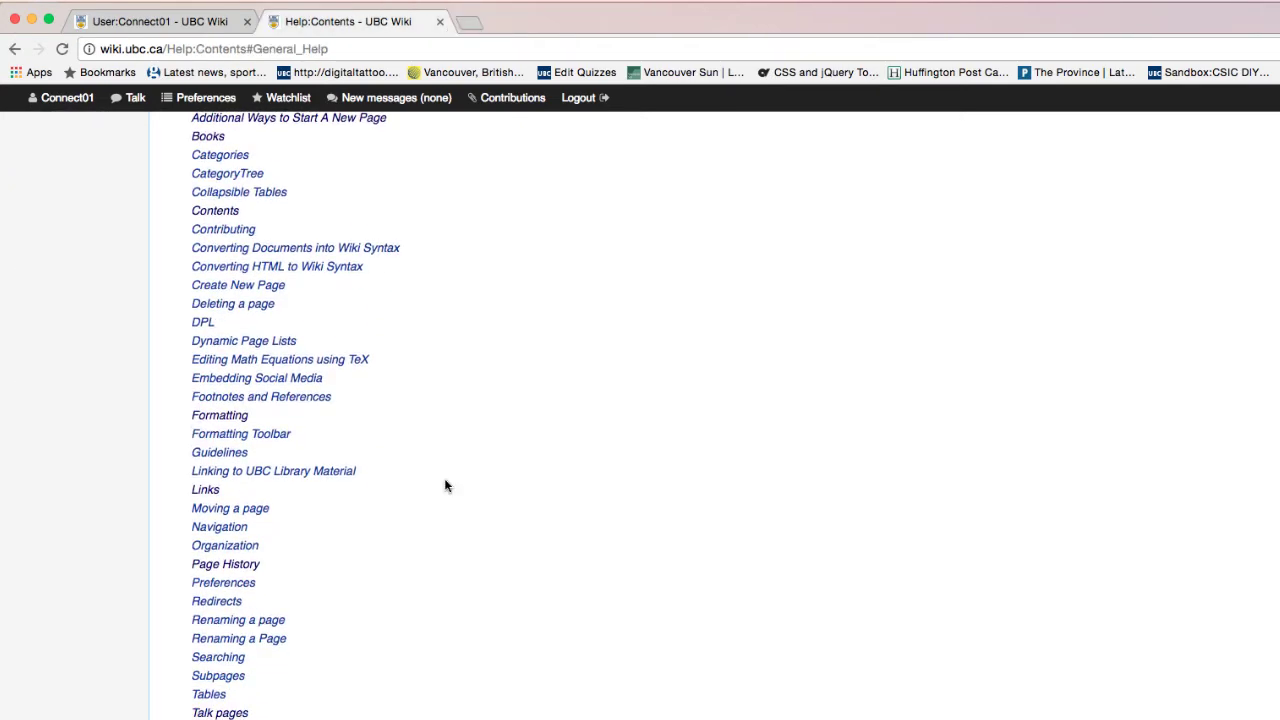
pyautogui.scroll(-4, 235, 690)
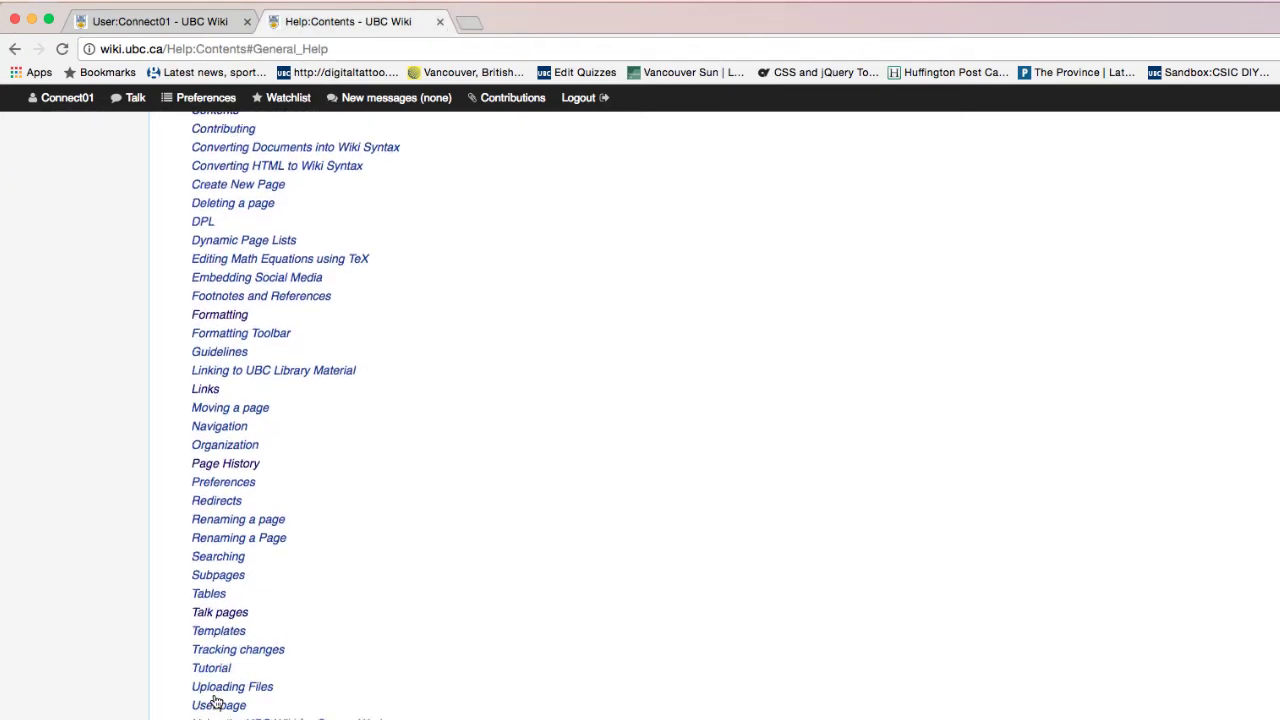
pyautogui.scroll(-6, 260, 540)
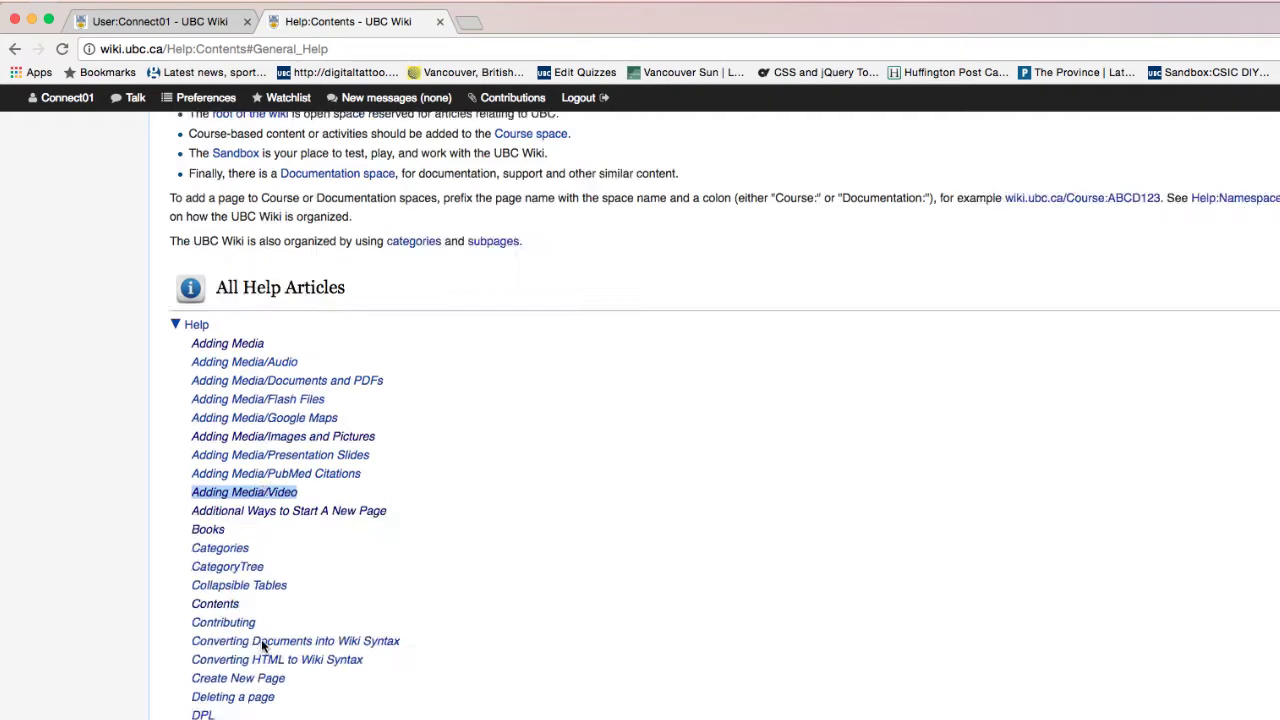
pyautogui.scroll(-1, 271, 583)
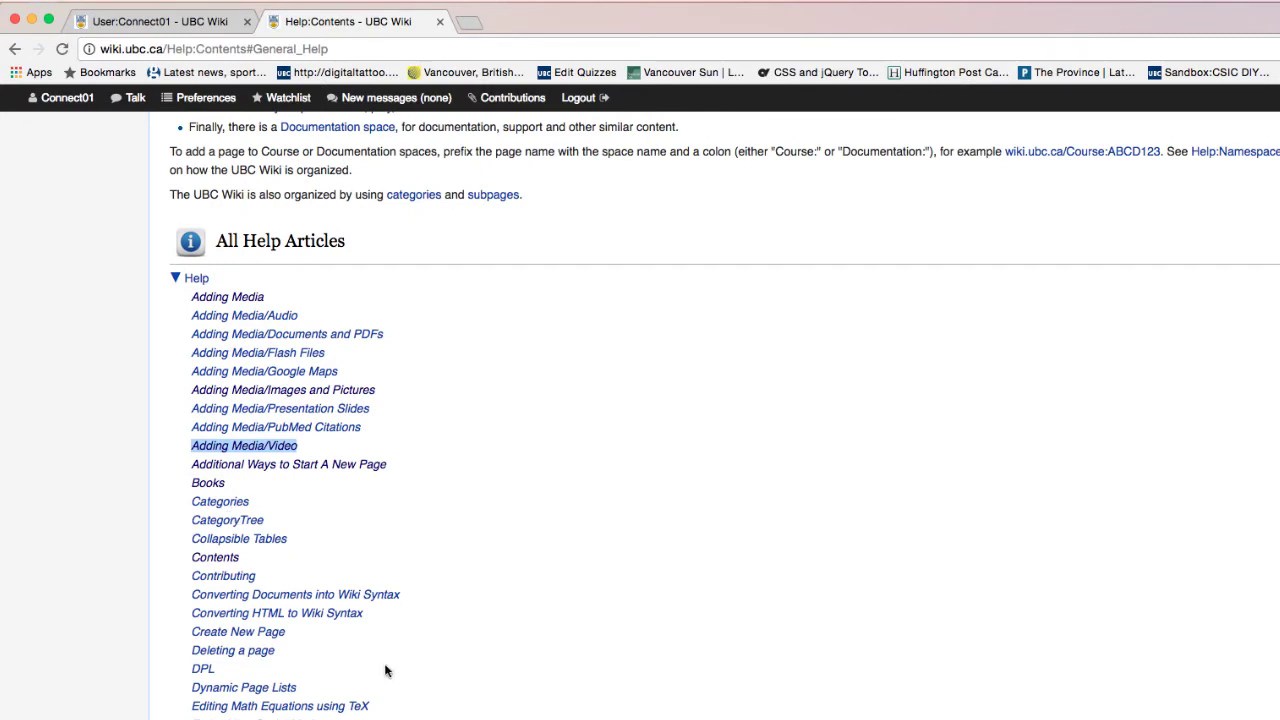
pyautogui.click(160, 21)
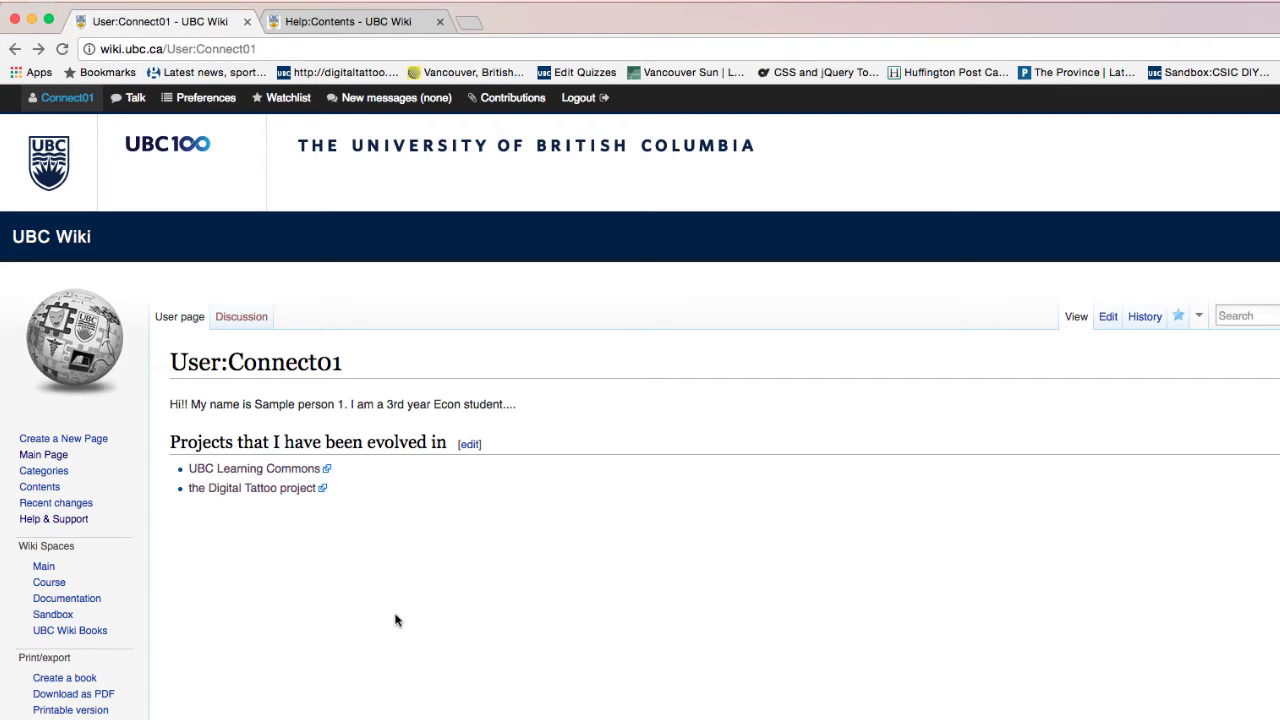
# - Open the Upload Wizard via Upload file in the user page's Tools sidebar
pyautogui.scroll(-3, 395, 620)
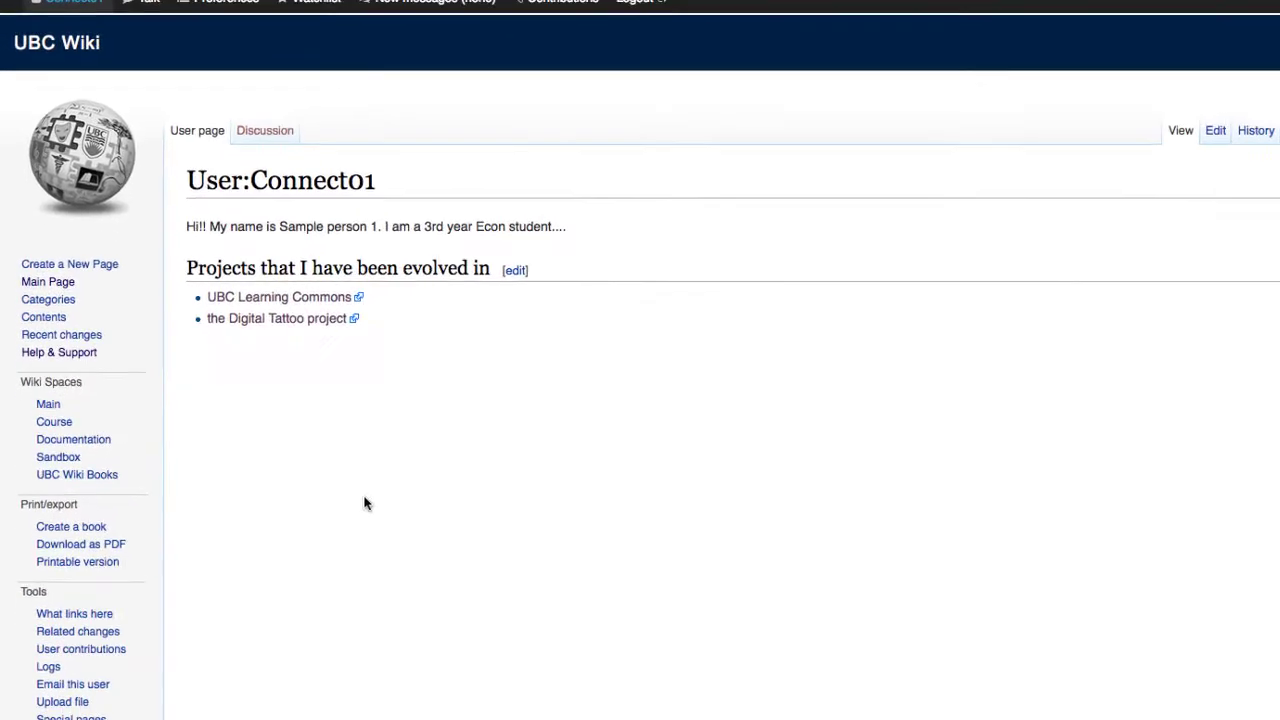
pyautogui.scroll(-3, 66, 488)
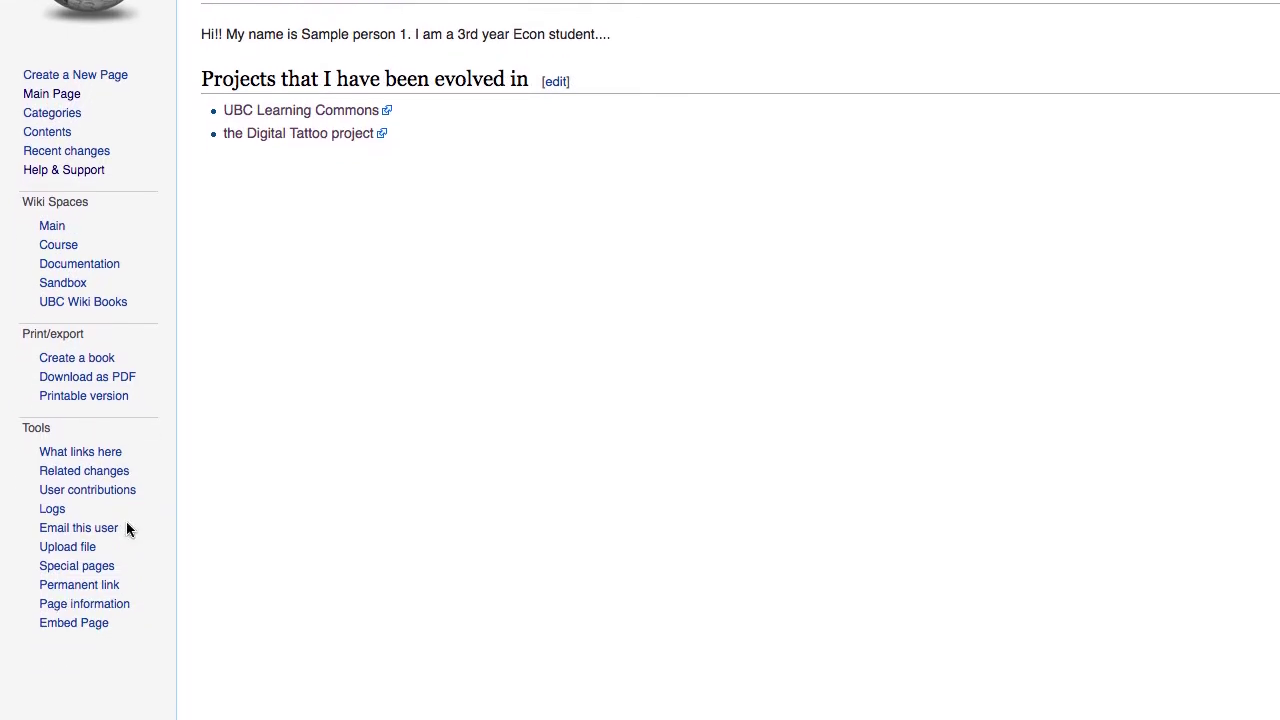
pyautogui.click(67, 548)
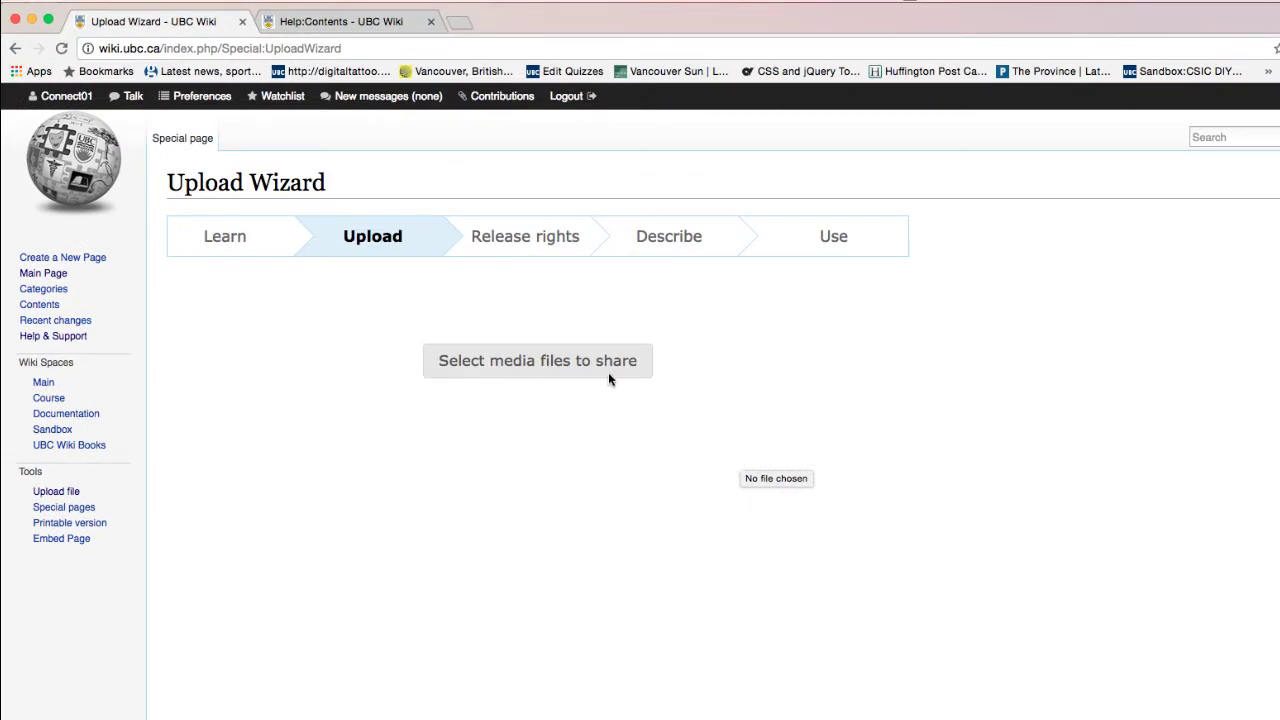
# - Upload the profile photo, declare it your own work, and show the alternative licence options
pyautogui.click(571, 371)
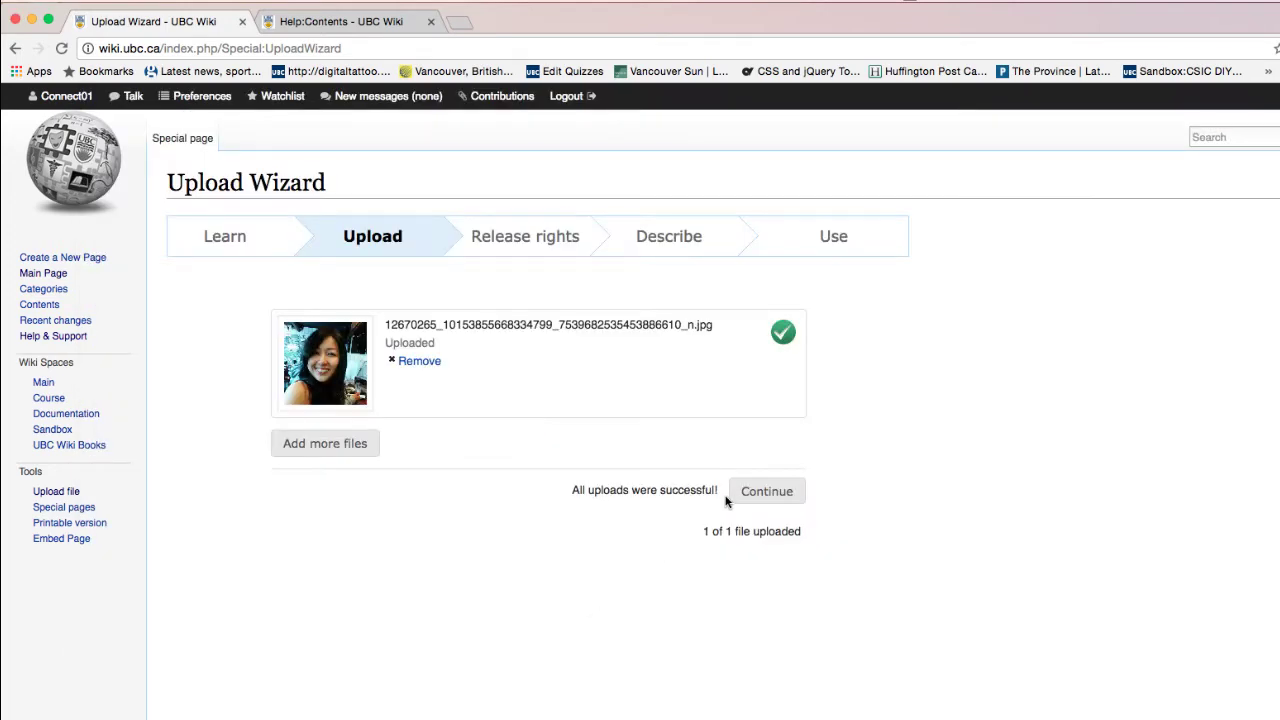
pyautogui.click(760, 494)
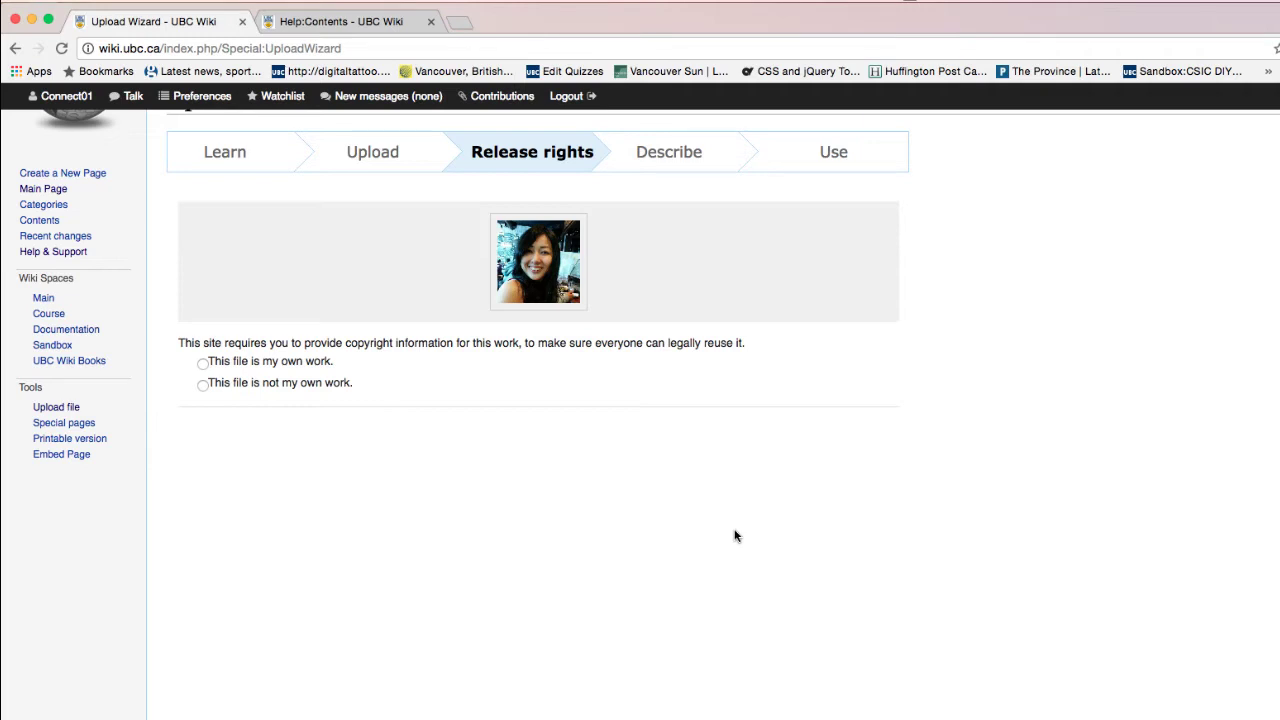
pyautogui.click(203, 363)
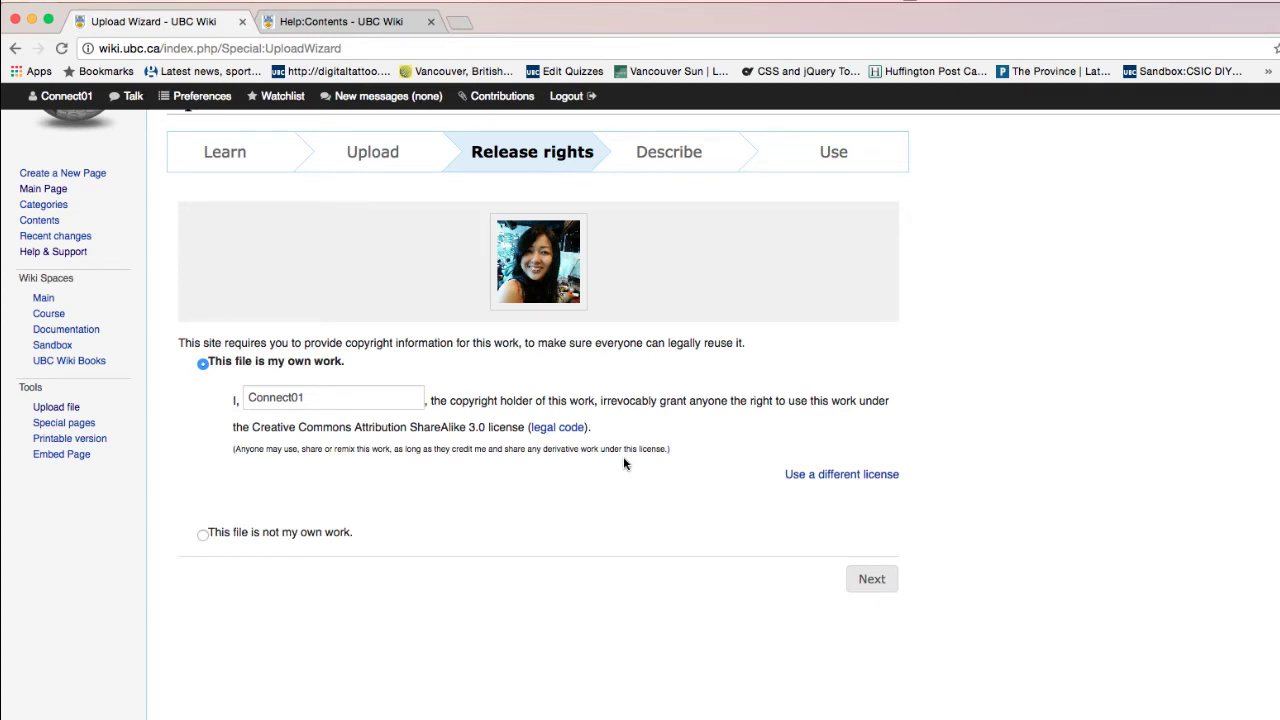
pyautogui.click(838, 474)
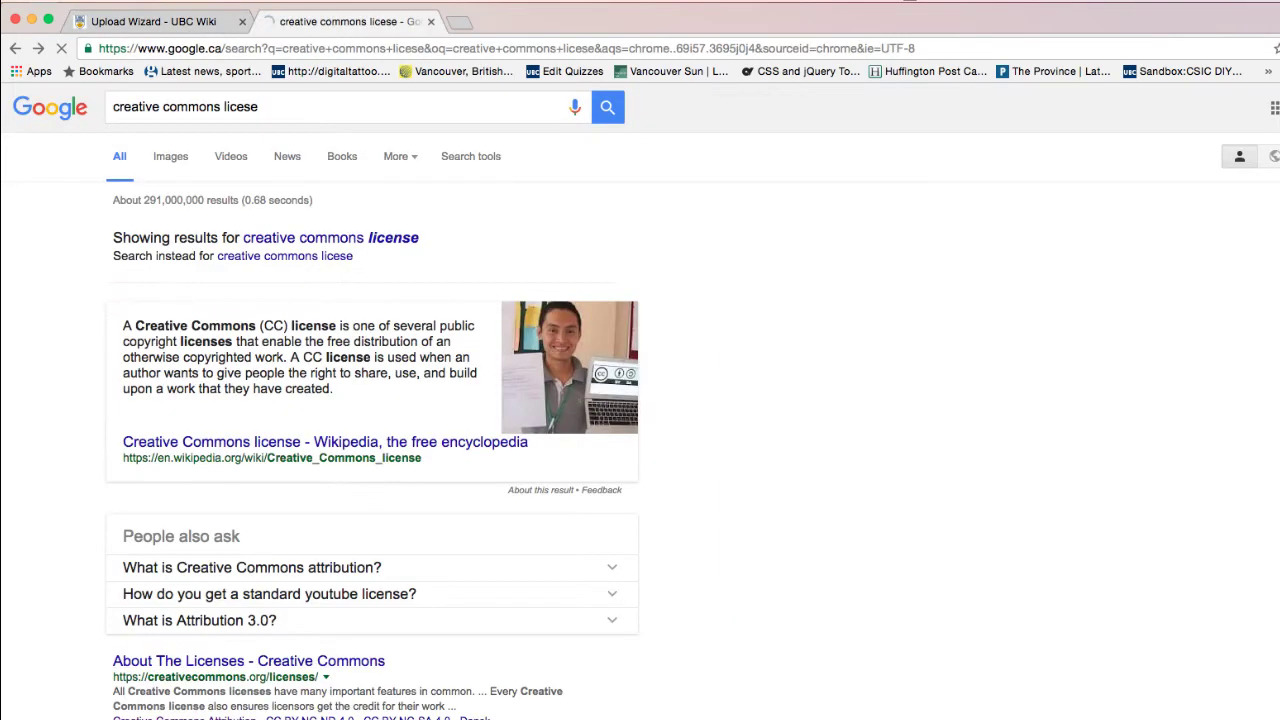
# - Read up on what Creative Commons licences mean, then return to the upload wizard
pyautogui.click(229, 657)
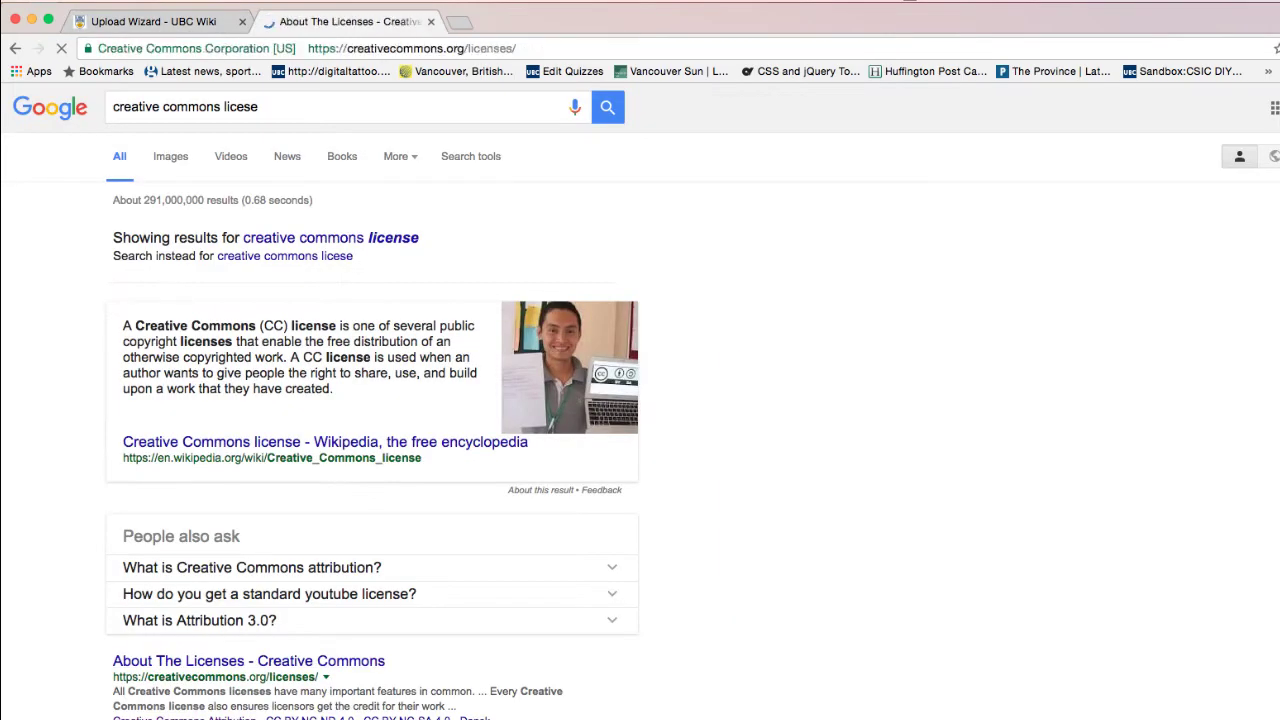
pyautogui.scroll(-1, 643, 514)
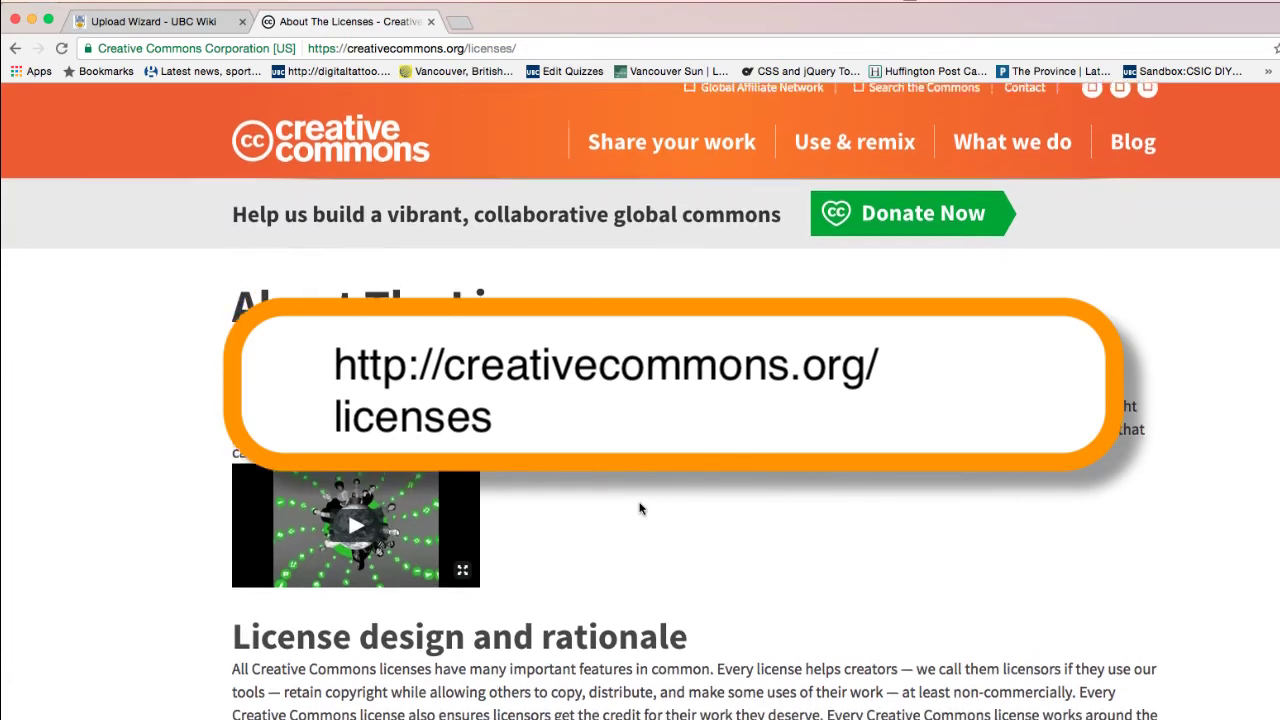
pyautogui.click(208, 17)
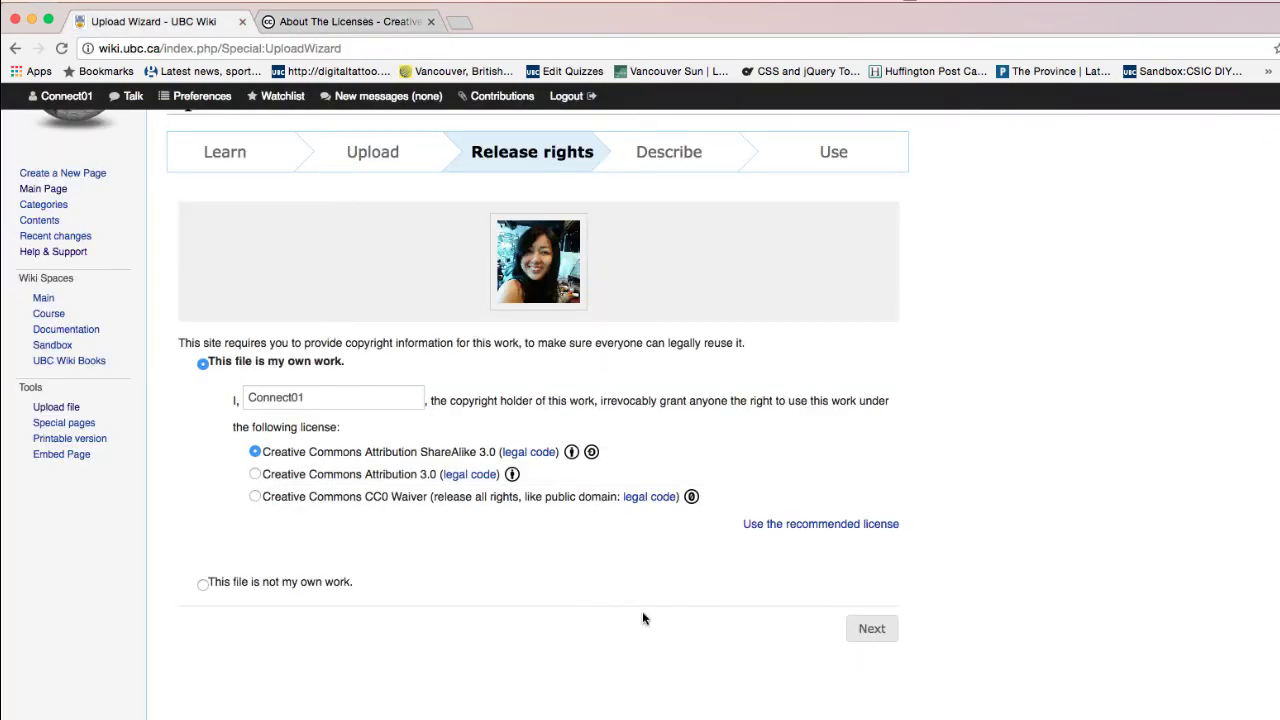
# - Review the not-my-own-work options, reselect own work, and advance to the Describe step
pyautogui.click(314, 584)
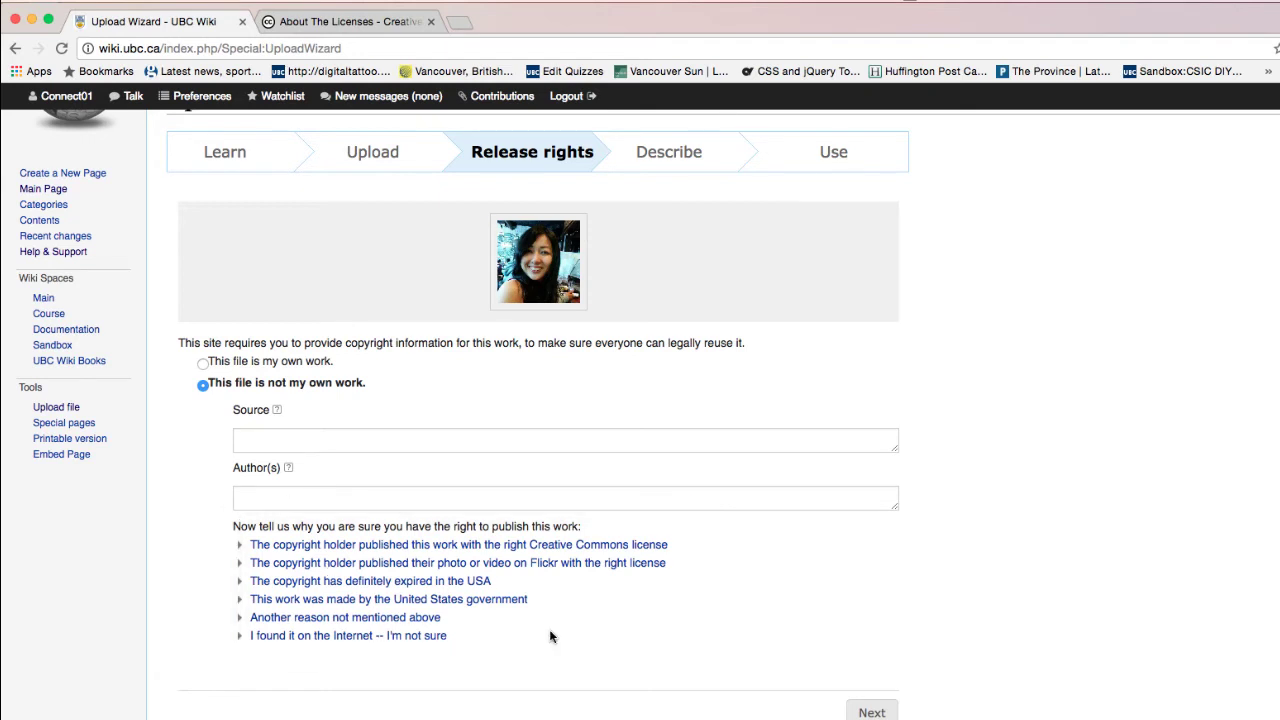
pyautogui.click(202, 363)
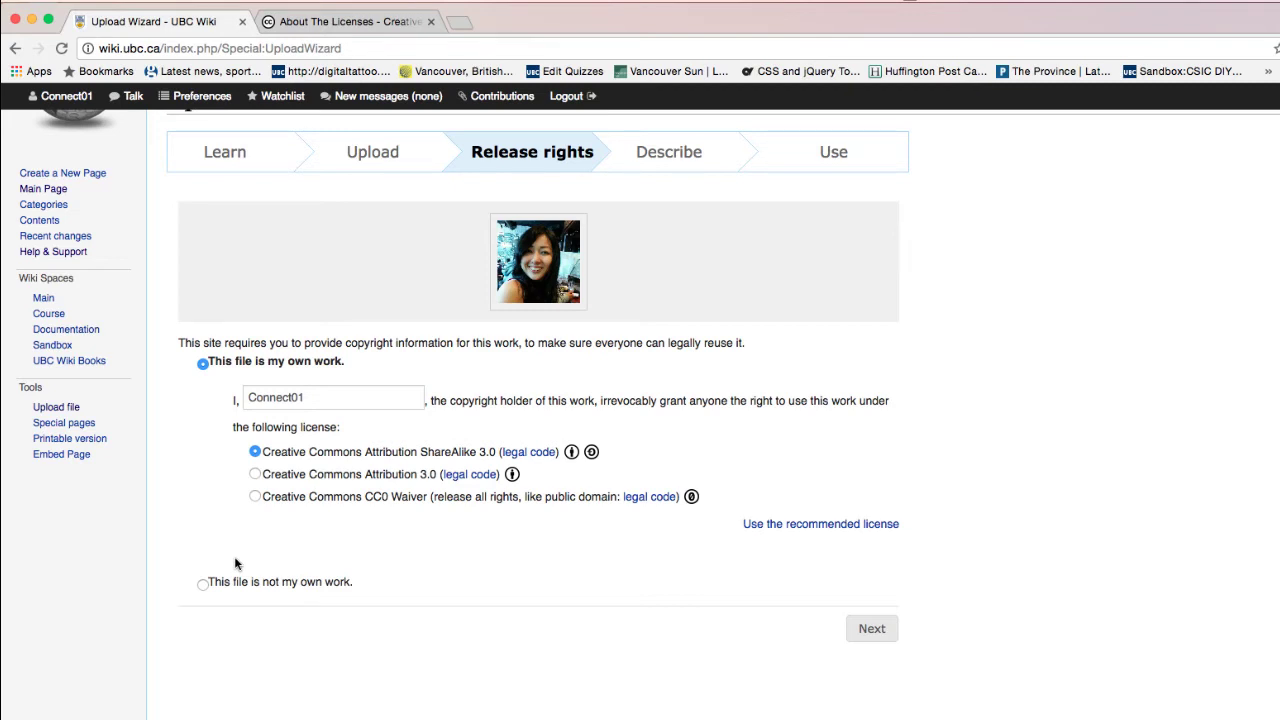
pyautogui.click(654, 352)
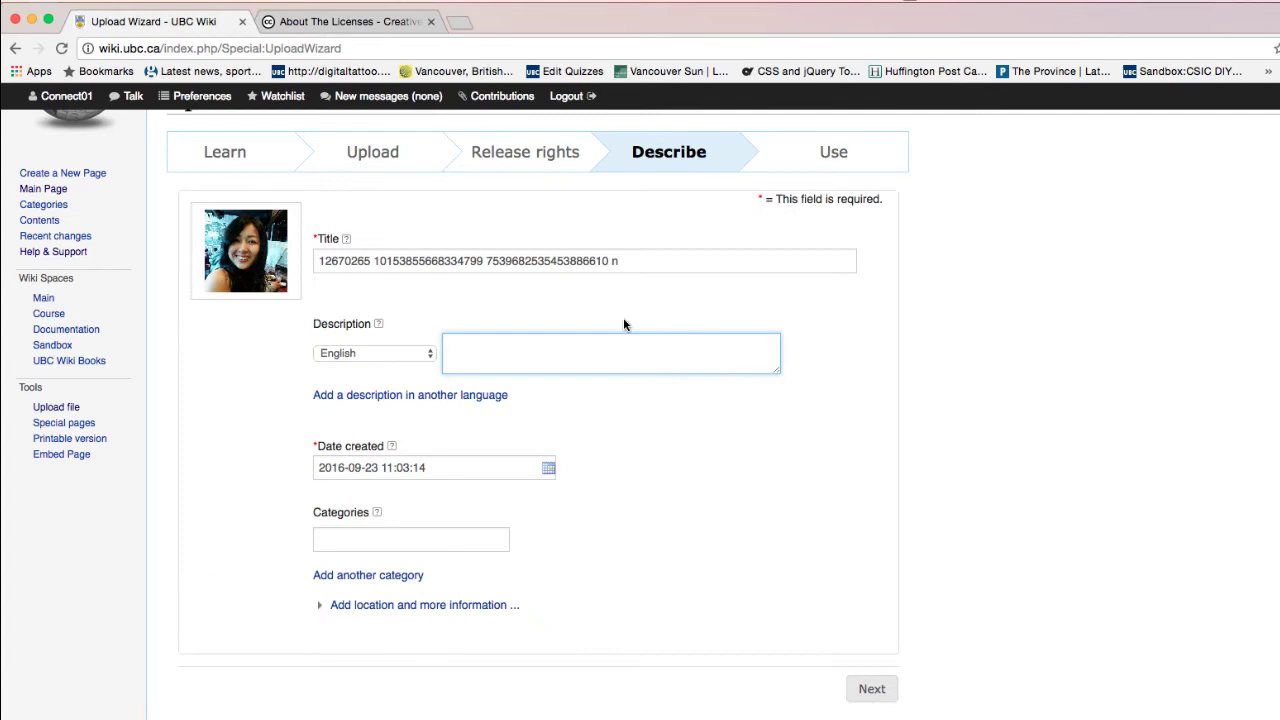
# - Retitle the photo as the user's profile picture and enter a short description
pyautogui.tripleClick(586, 266)
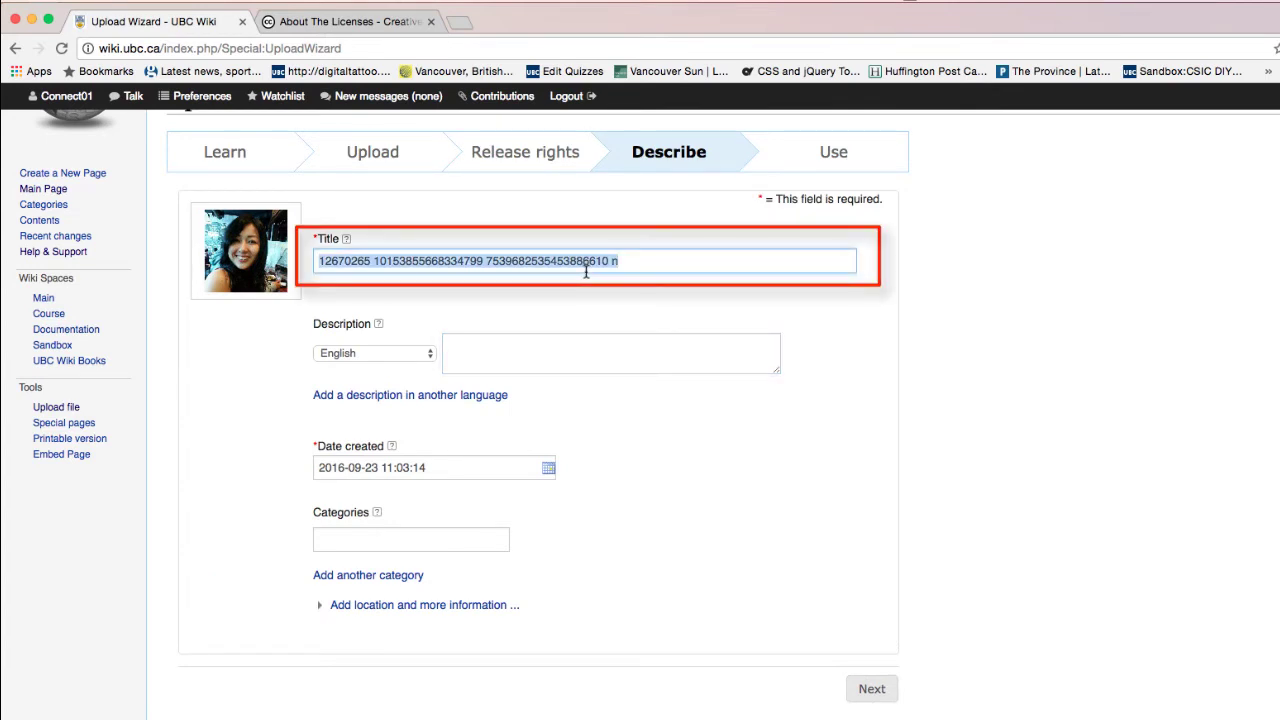
pyautogui.write("Rie's profile picture")
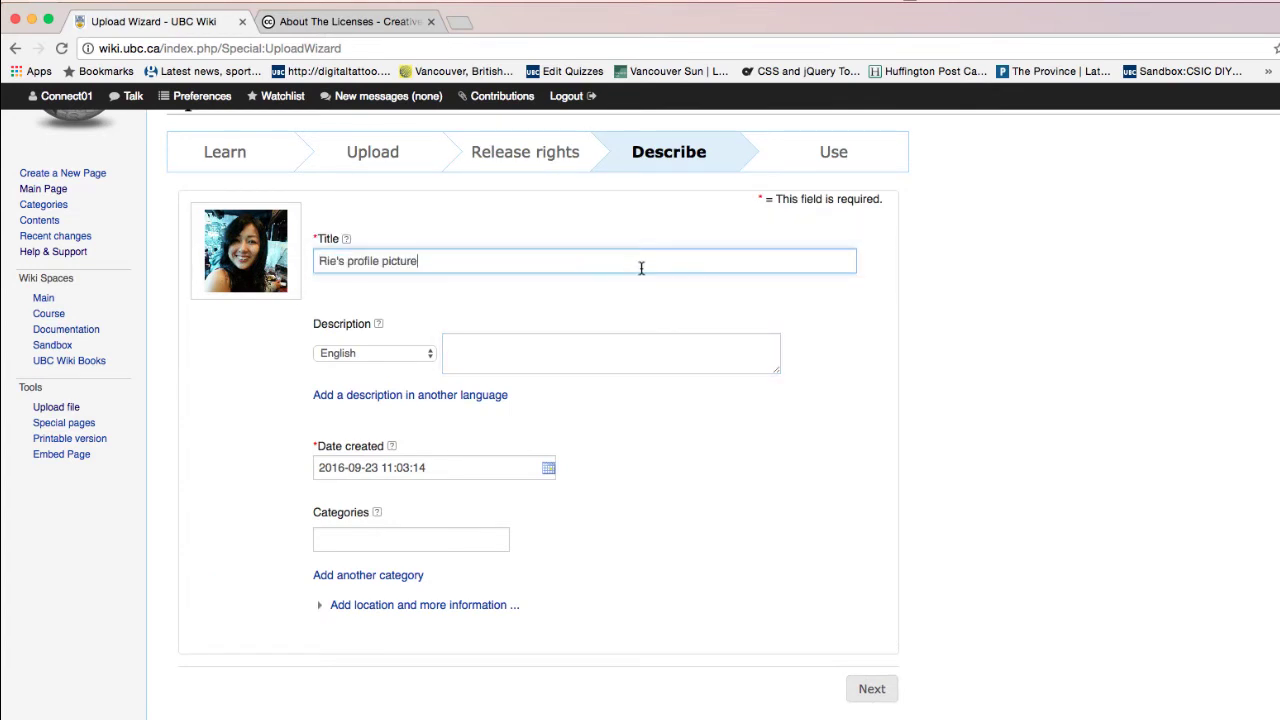
pyautogui.click(619, 349)
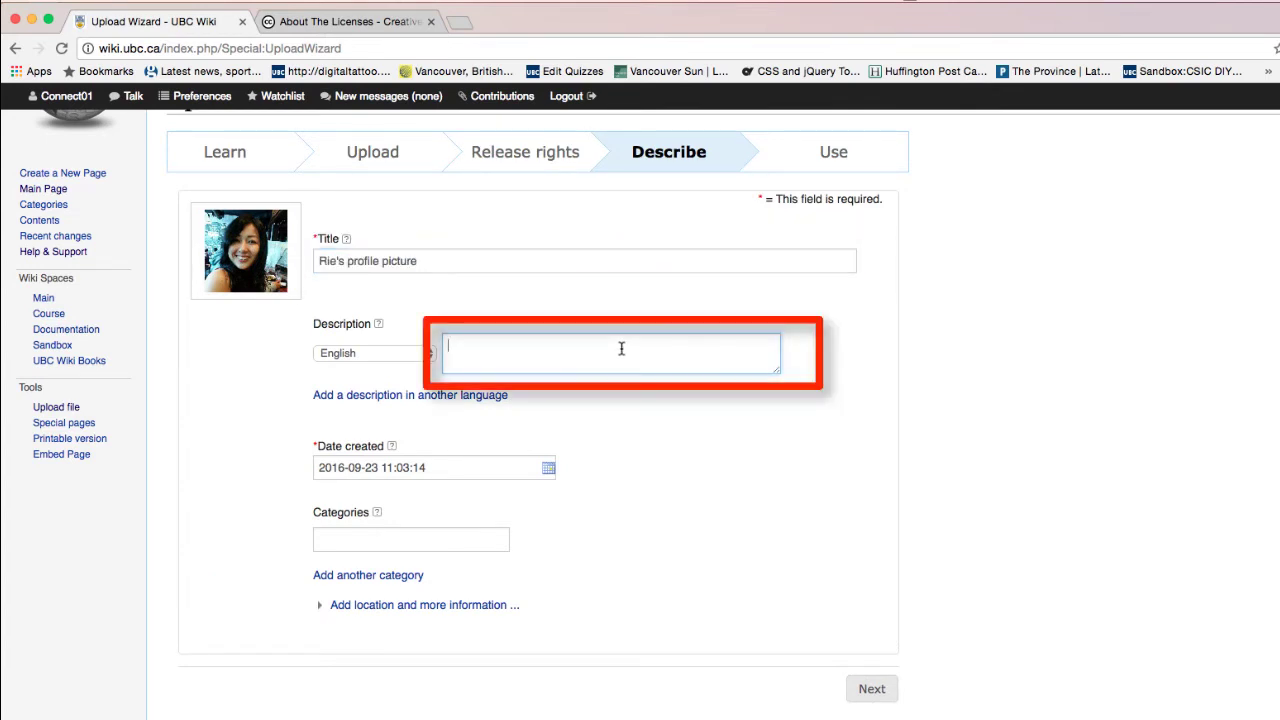
pyautogui.write('Ries')
# - Add the categories Photograph and Profile Picture, then finish the upload
pyautogui.click(313, 516)
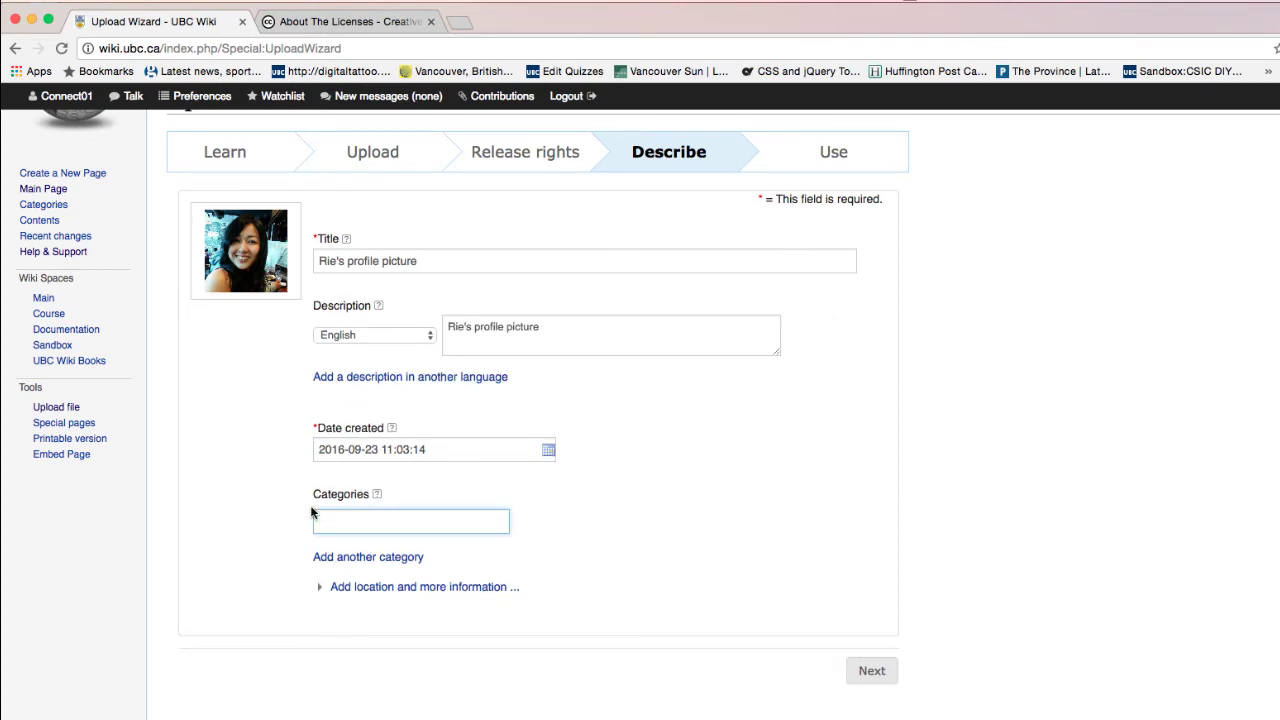
pyautogui.write('sel')
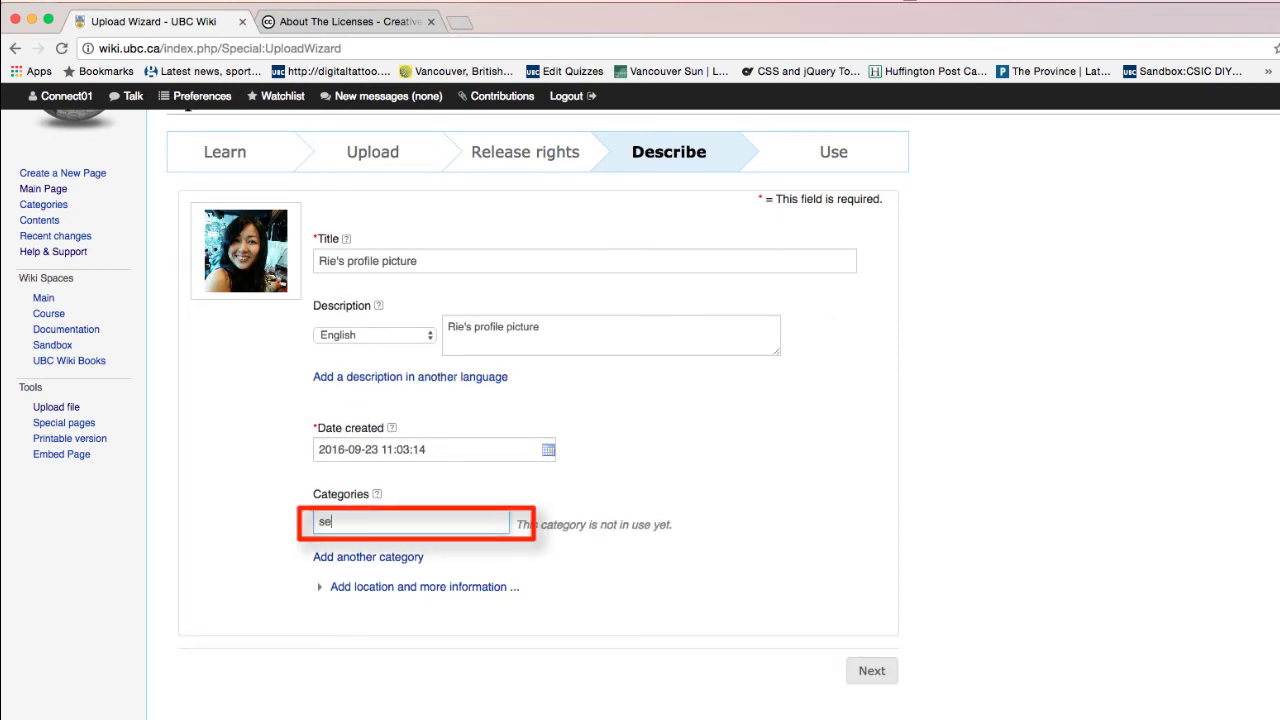
pyautogui.press('BackSpace')
pyautogui.press('BackSpace')
pyautogui.write('photo')
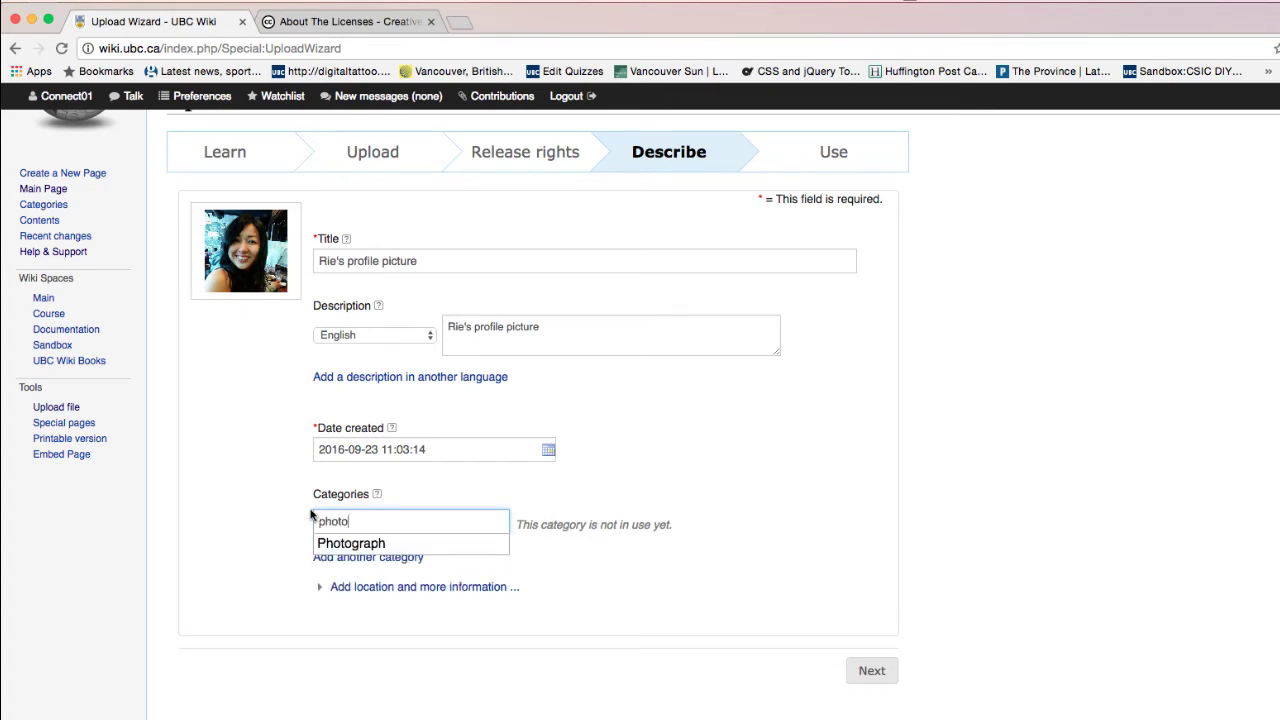
pyautogui.click(330, 543)
pyautogui.click(388, 557)
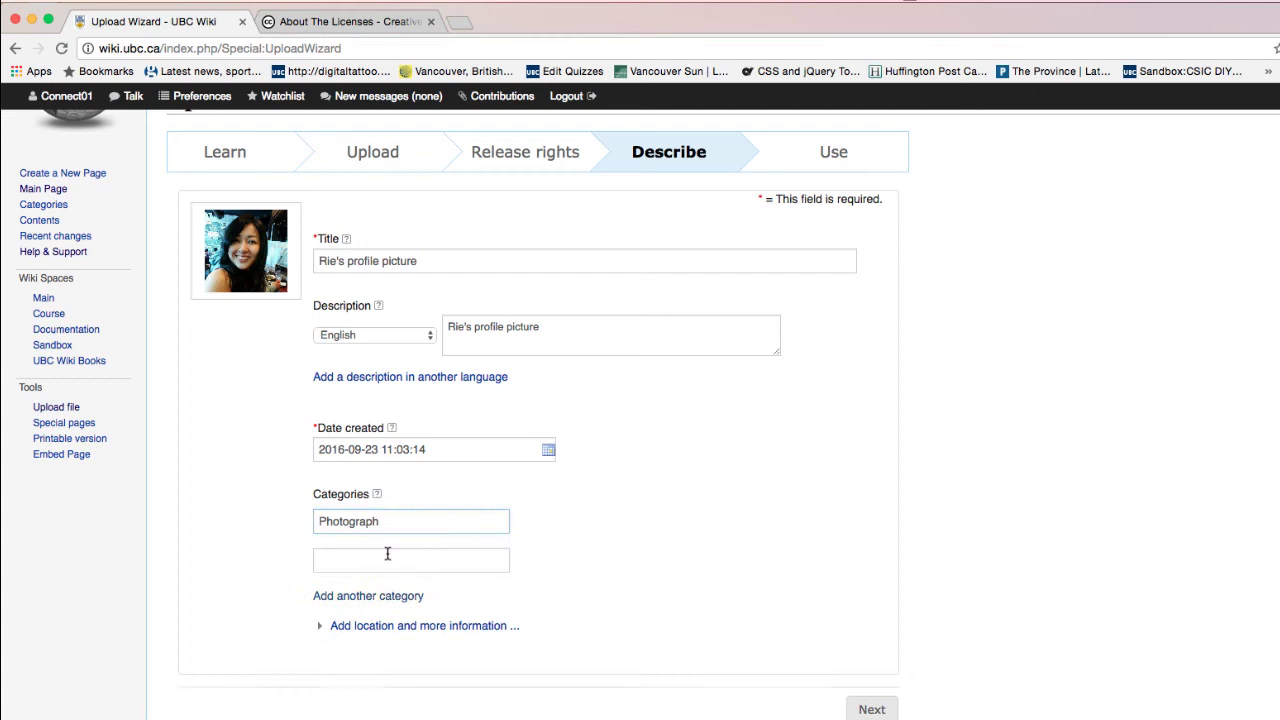
pyautogui.click(388, 560)
pyautogui.write('profile picture')
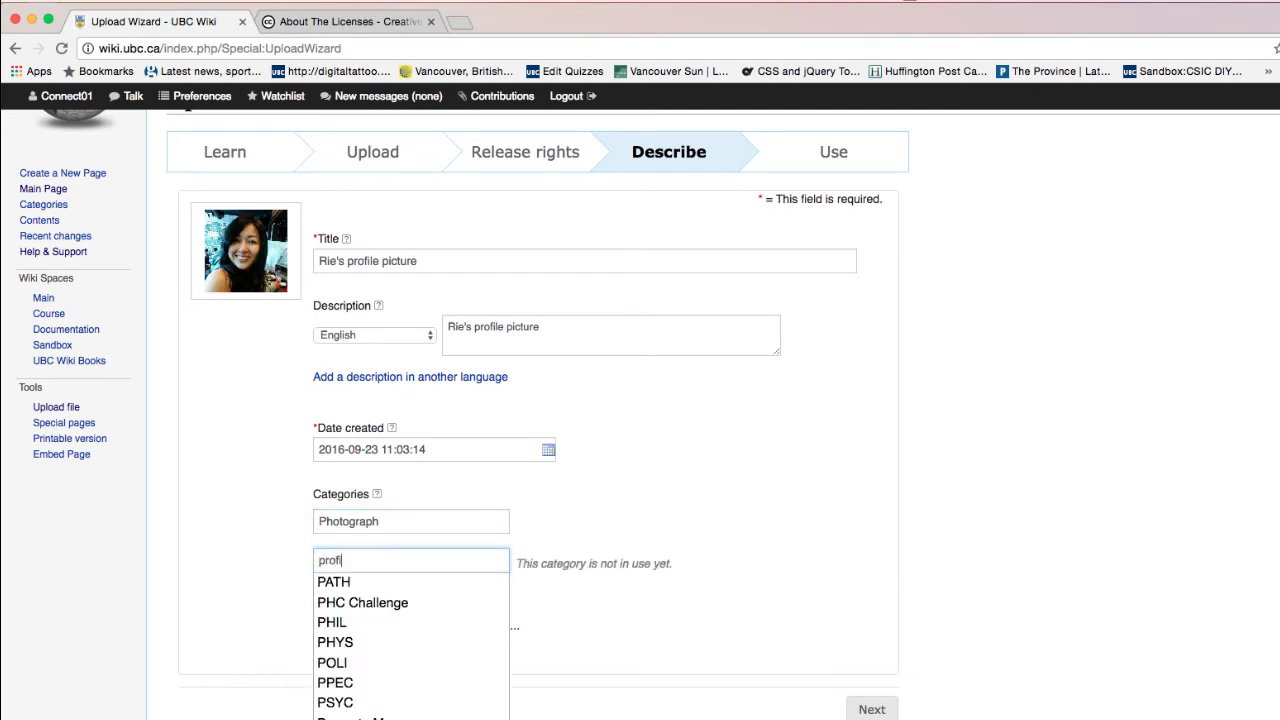
pyautogui.press('Return')
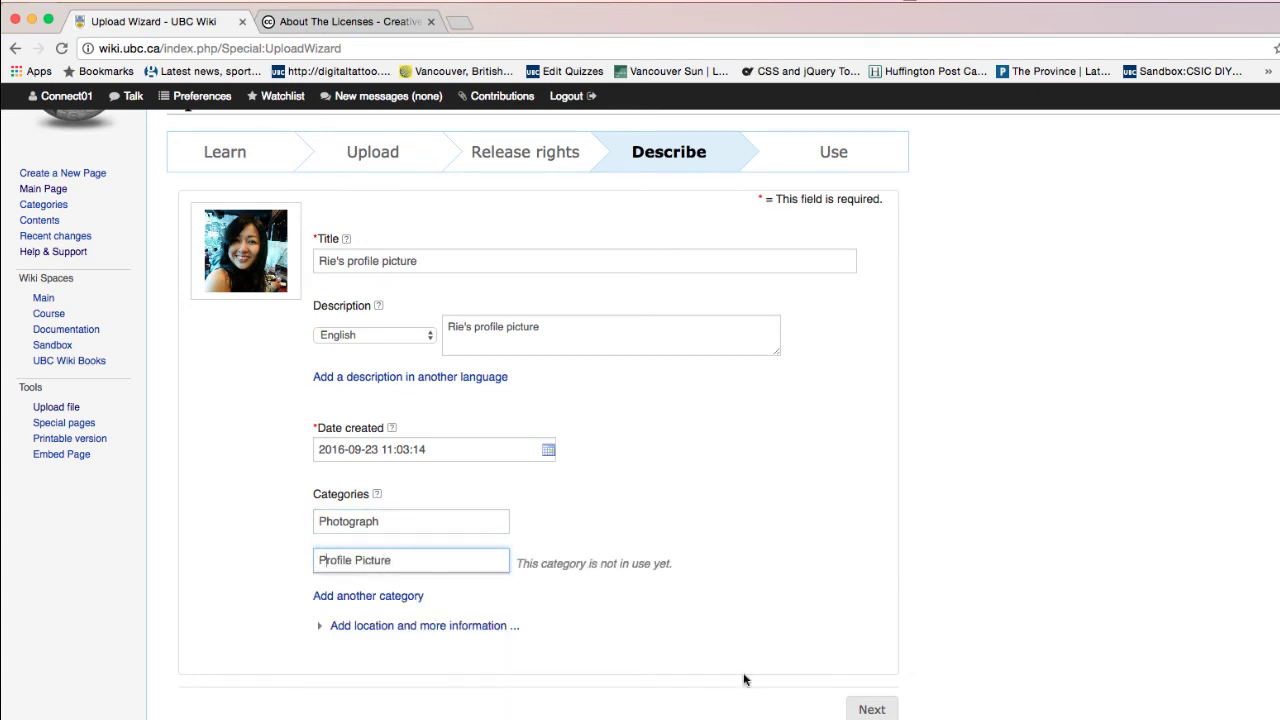
pyautogui.click(860, 710)
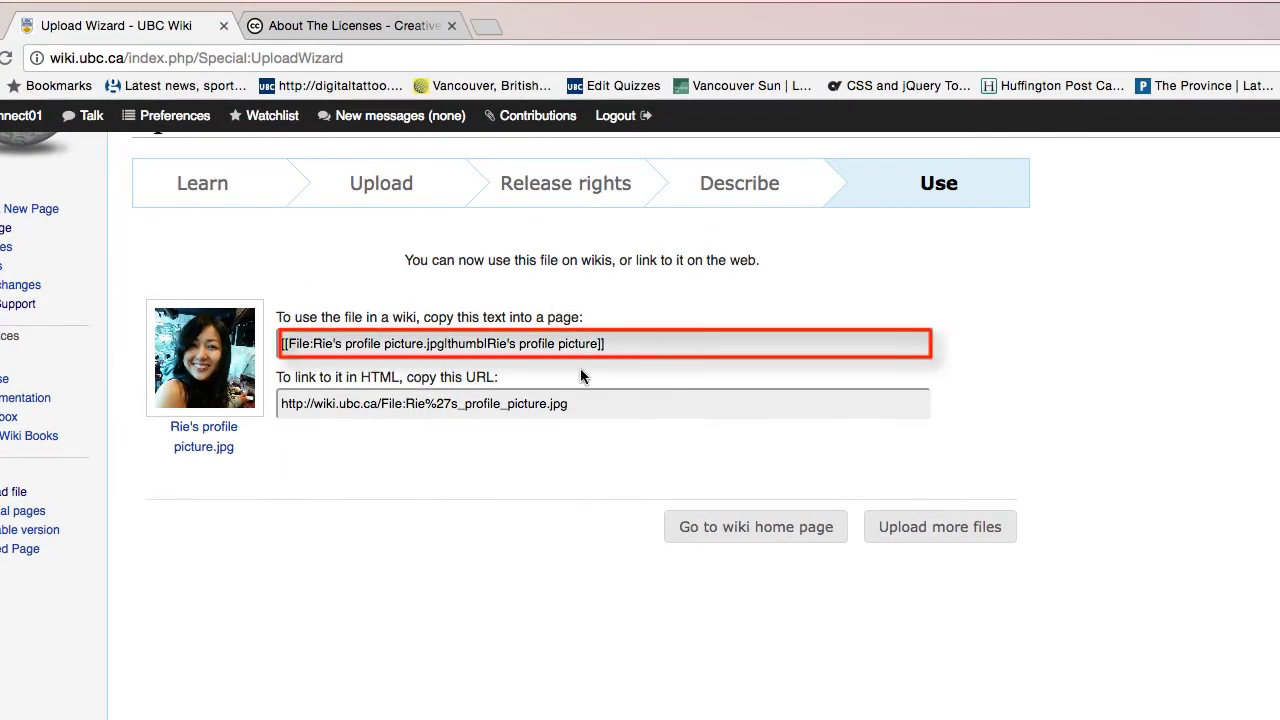
# - Paste the copied [[File:…|thumb|…]] code onto the second line of the Connect01 user page and save
pyautogui.click(572, 344)
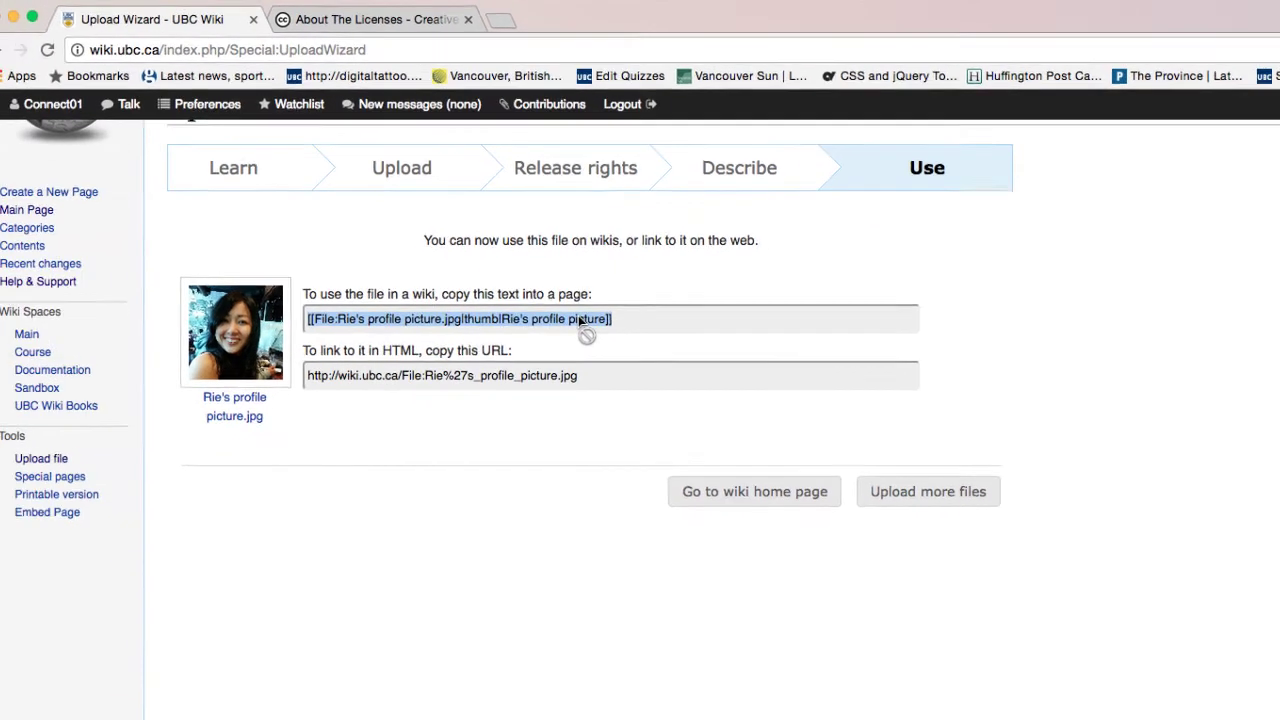
pyautogui.click(72, 104)
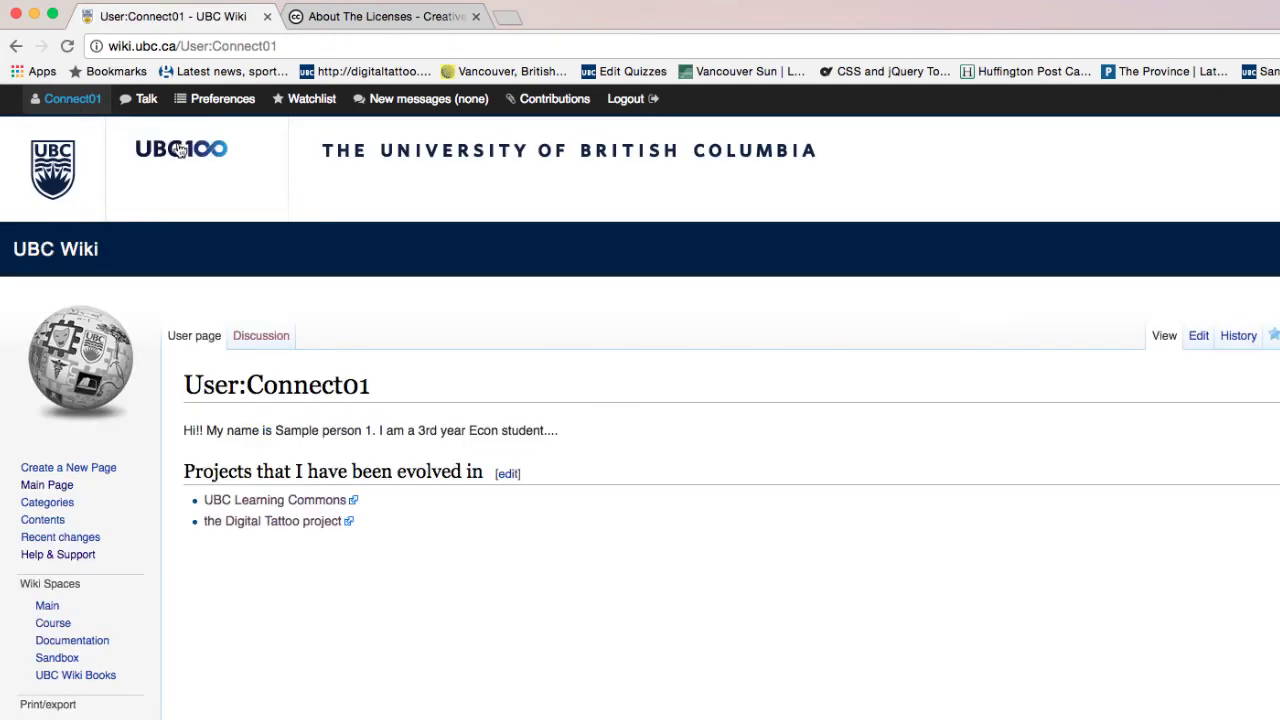
pyautogui.click(1197, 335)
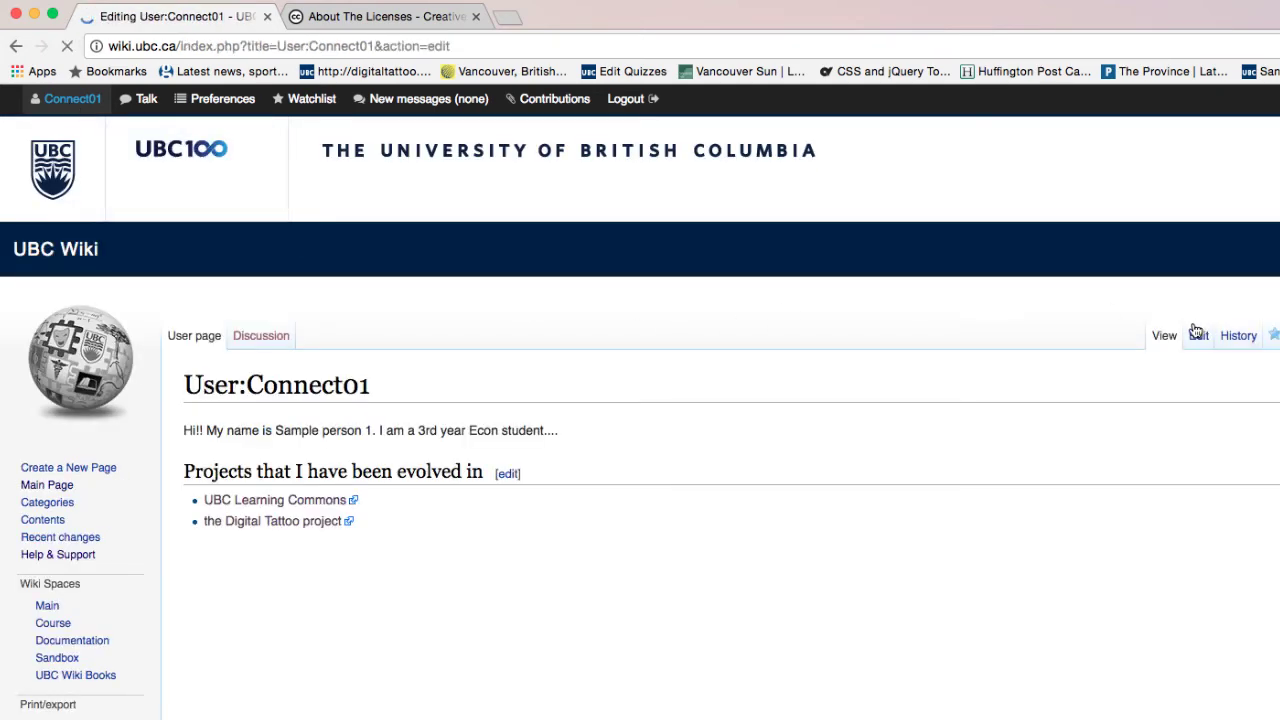
pyautogui.click(695, 511)
pyautogui.press('super+v')
pyautogui.scroll(-5, 691, 510)
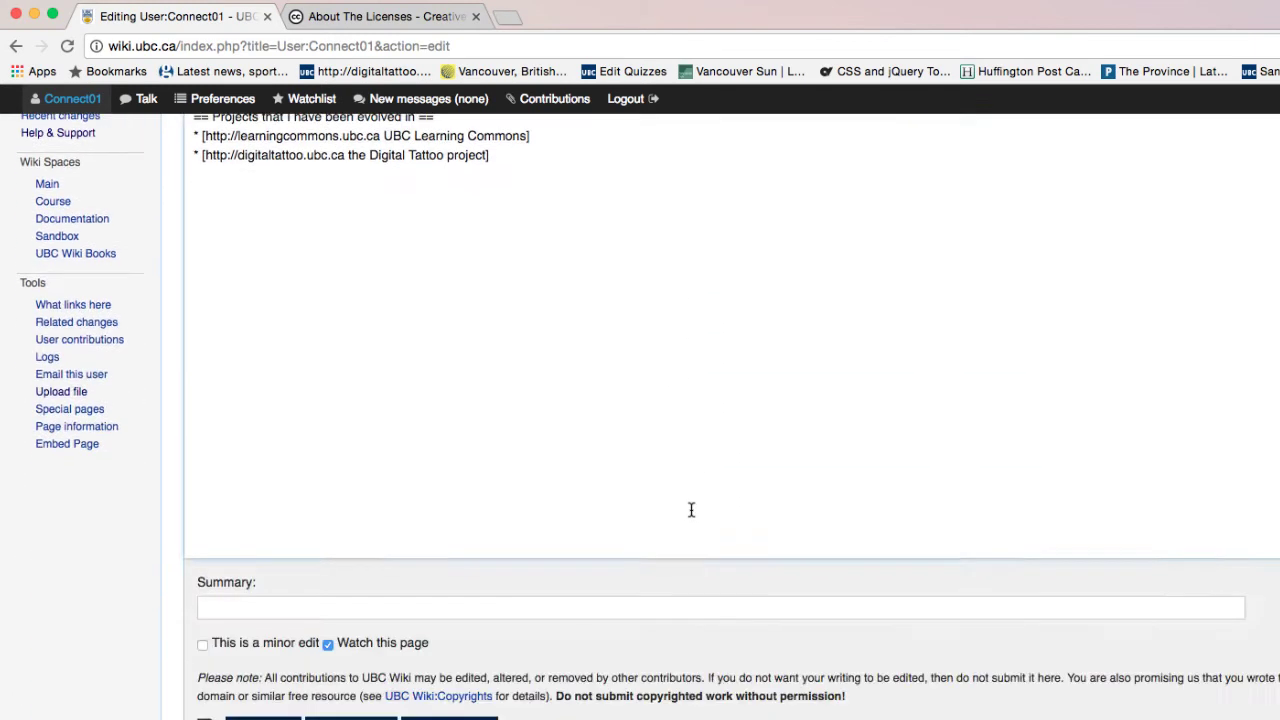
pyautogui.scroll(-3, 691, 510)
pyautogui.click(263, 551)
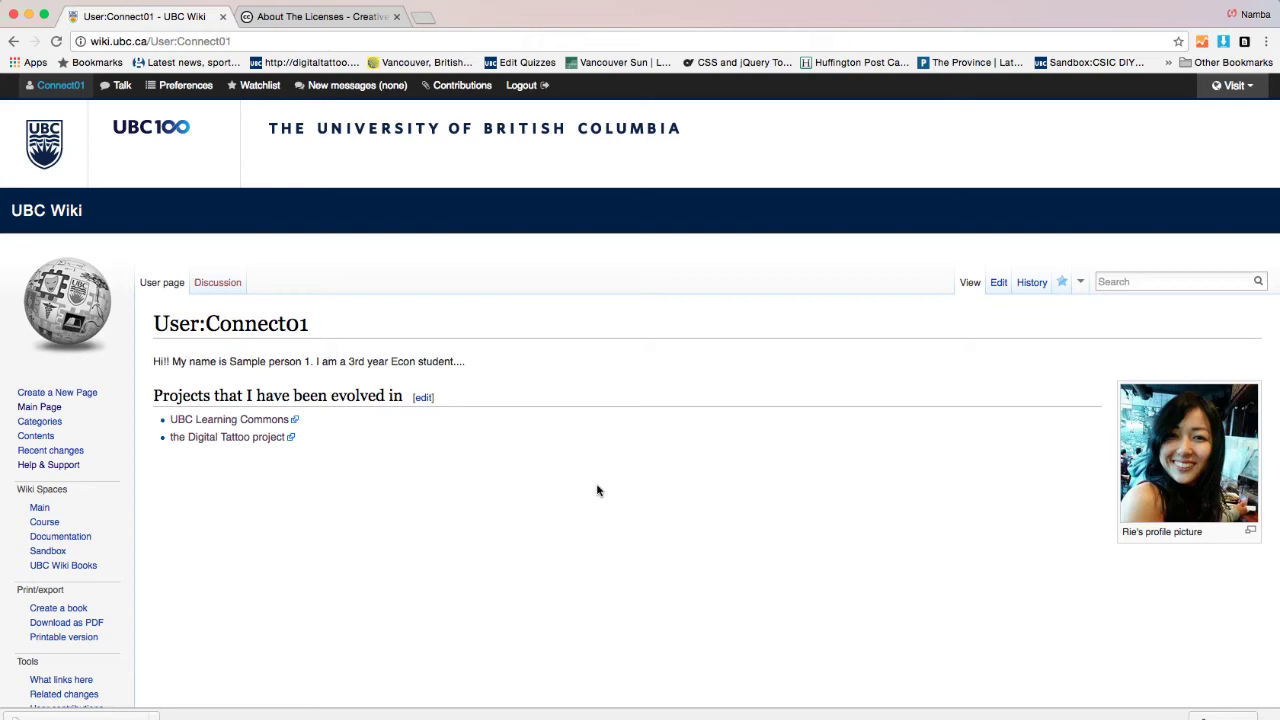
# - In the Help:Contents tab, open and read Adding Media/Images and Pictures, then return to the user page
pyautogui.hotkey('ctrl', 'Tab')
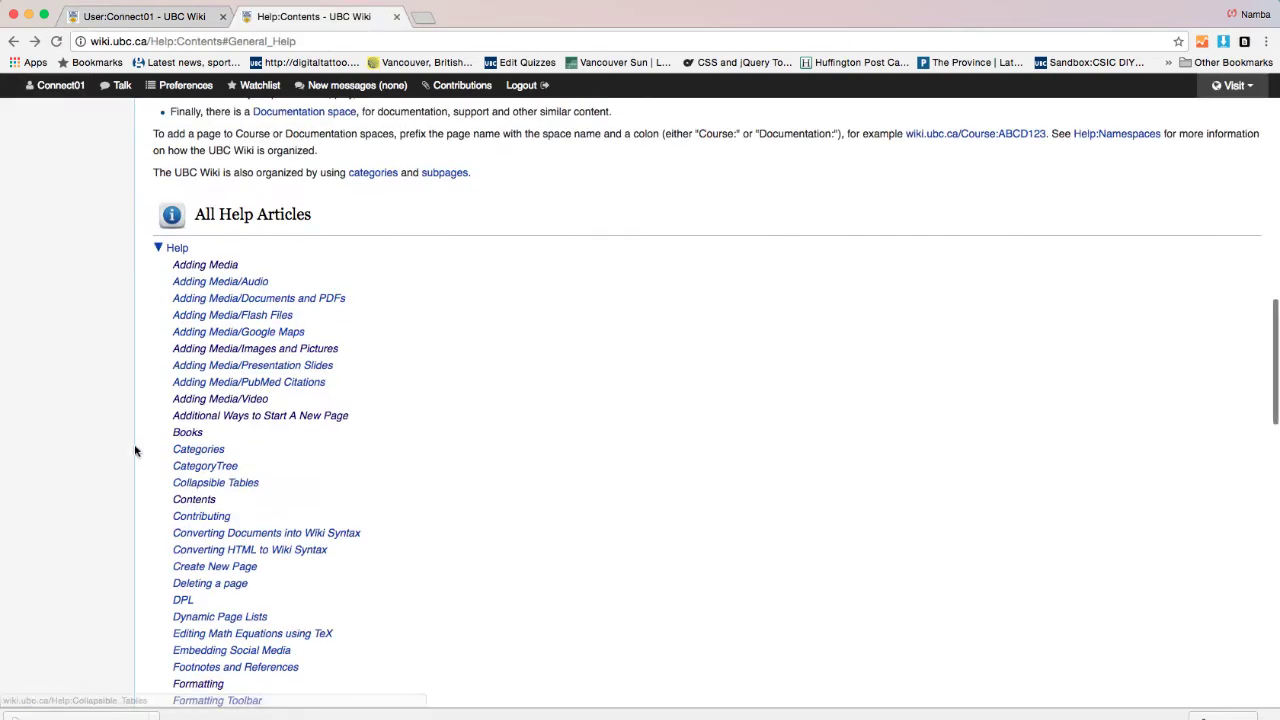
pyautogui.scroll(4, 135, 450)
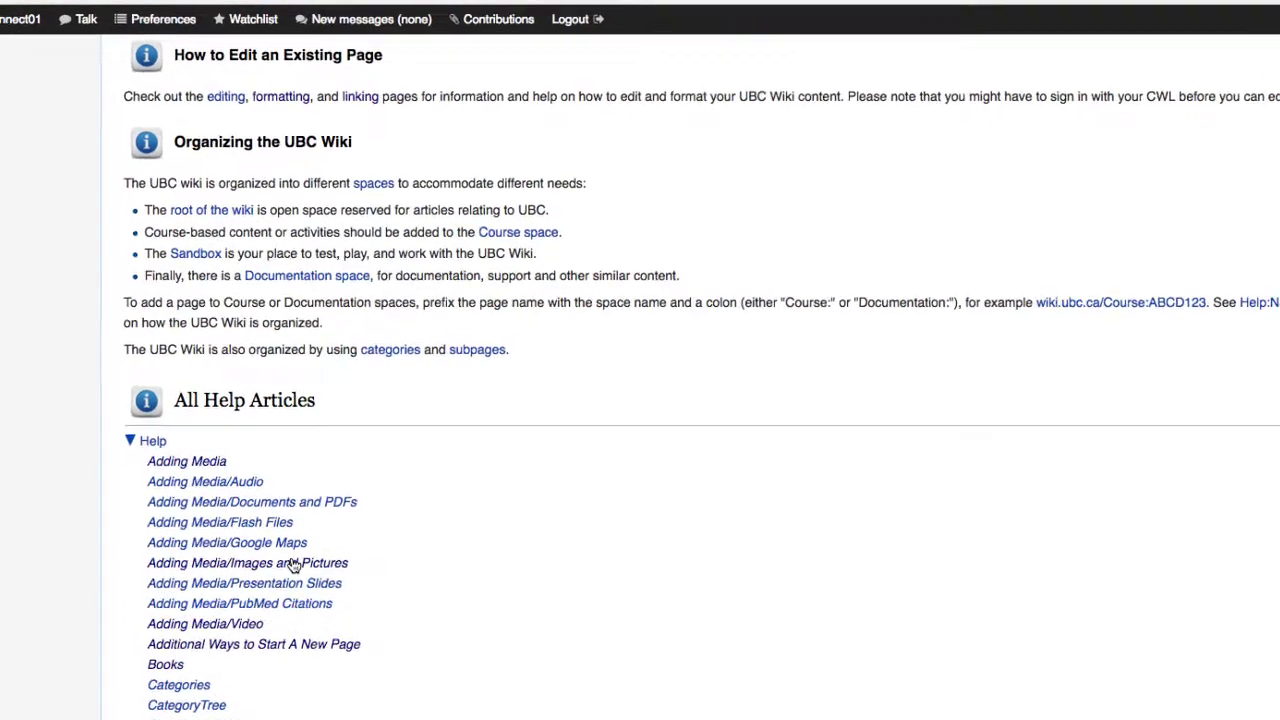
pyautogui.click(292, 563)
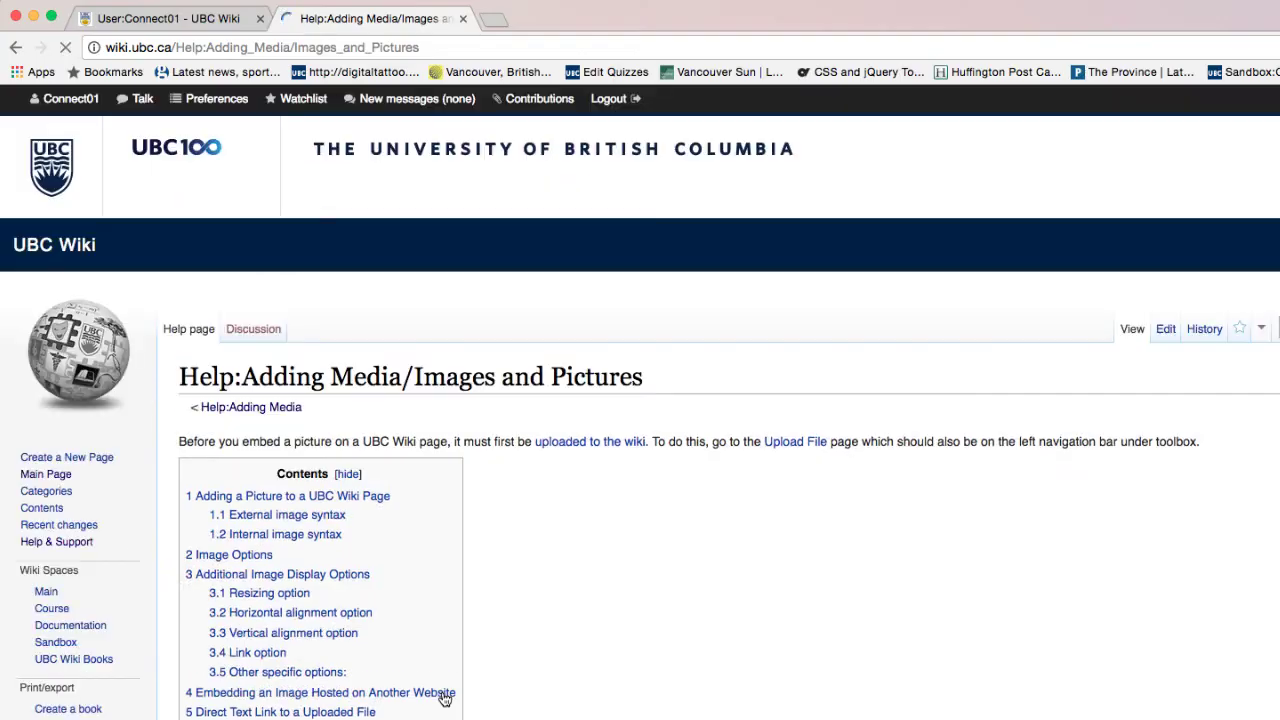
pyautogui.scroll(-12, 444, 698)
pyautogui.scroll(-10, 444, 698)
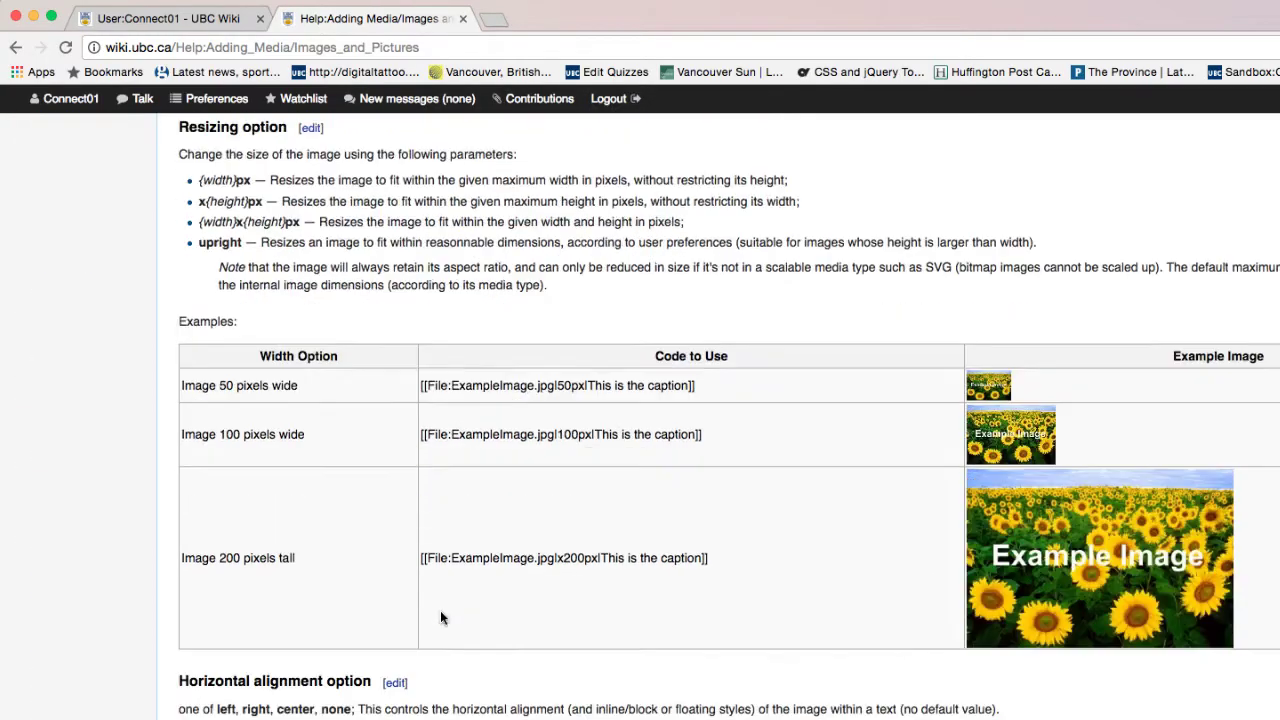
pyautogui.scroll(-4, 627, 473)
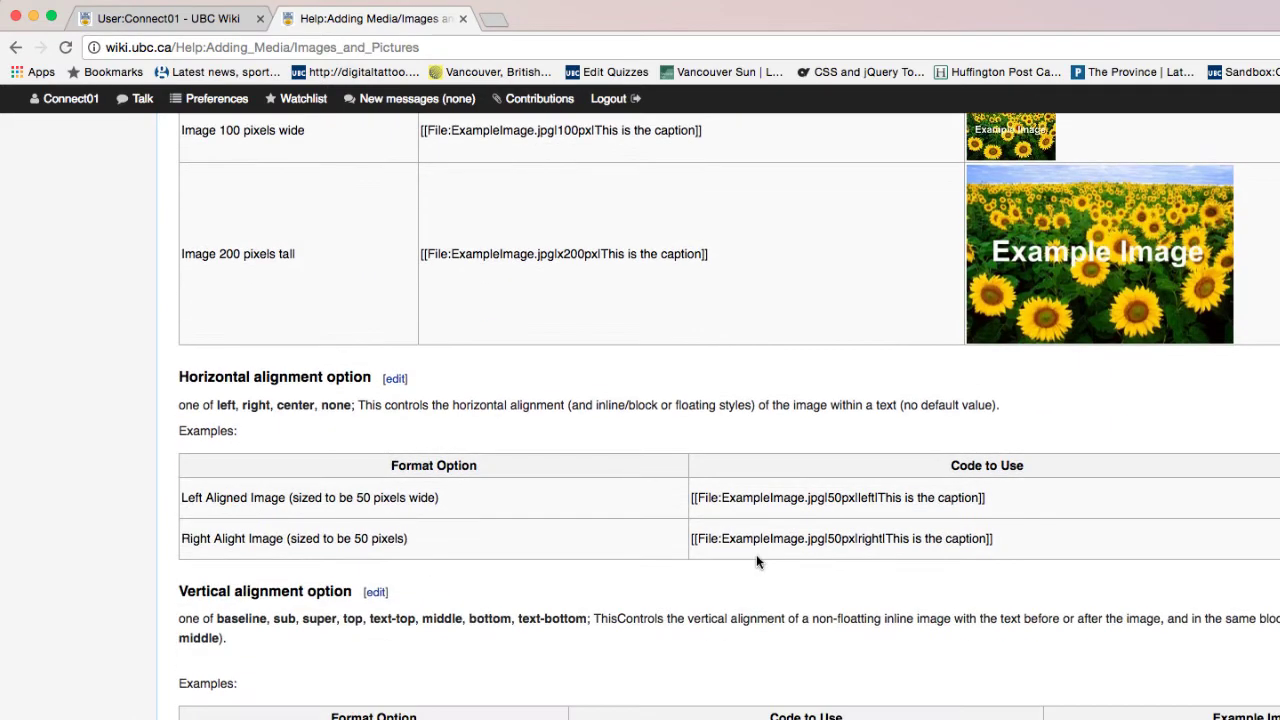
pyautogui.scroll(-15, 876, 543)
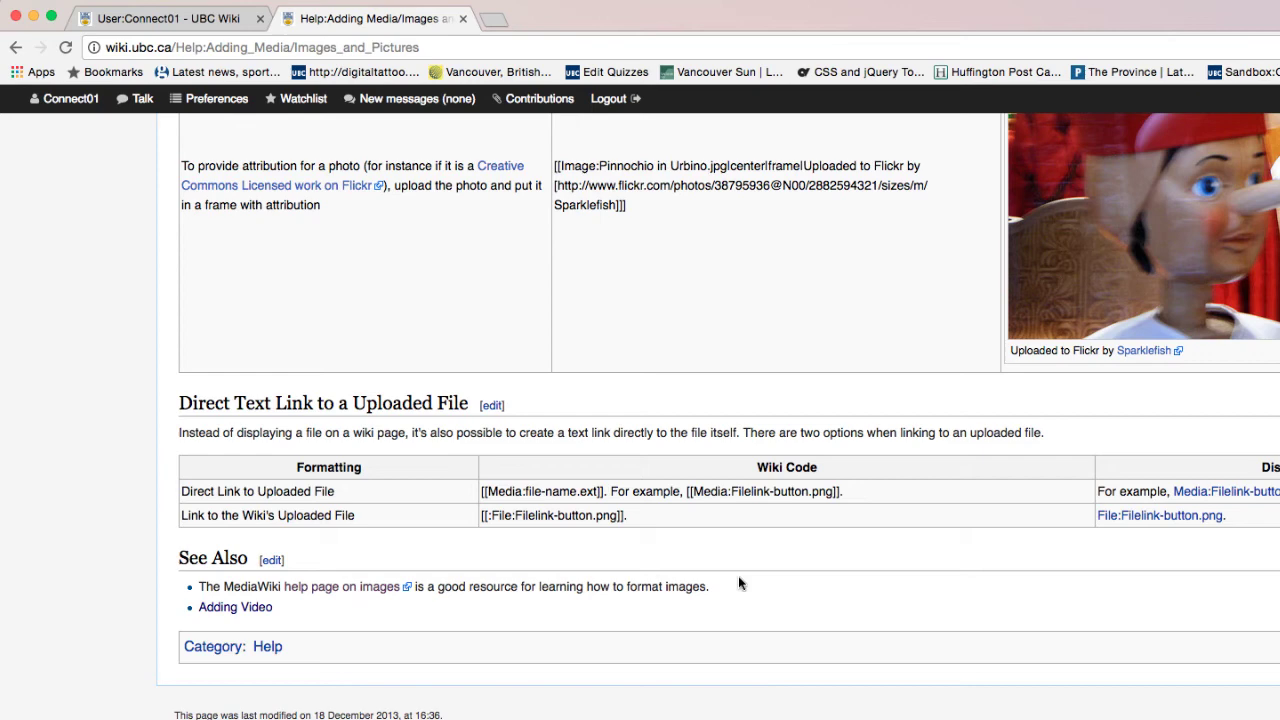
pyautogui.hotkey('ctrl', 'shift', 'Tab')
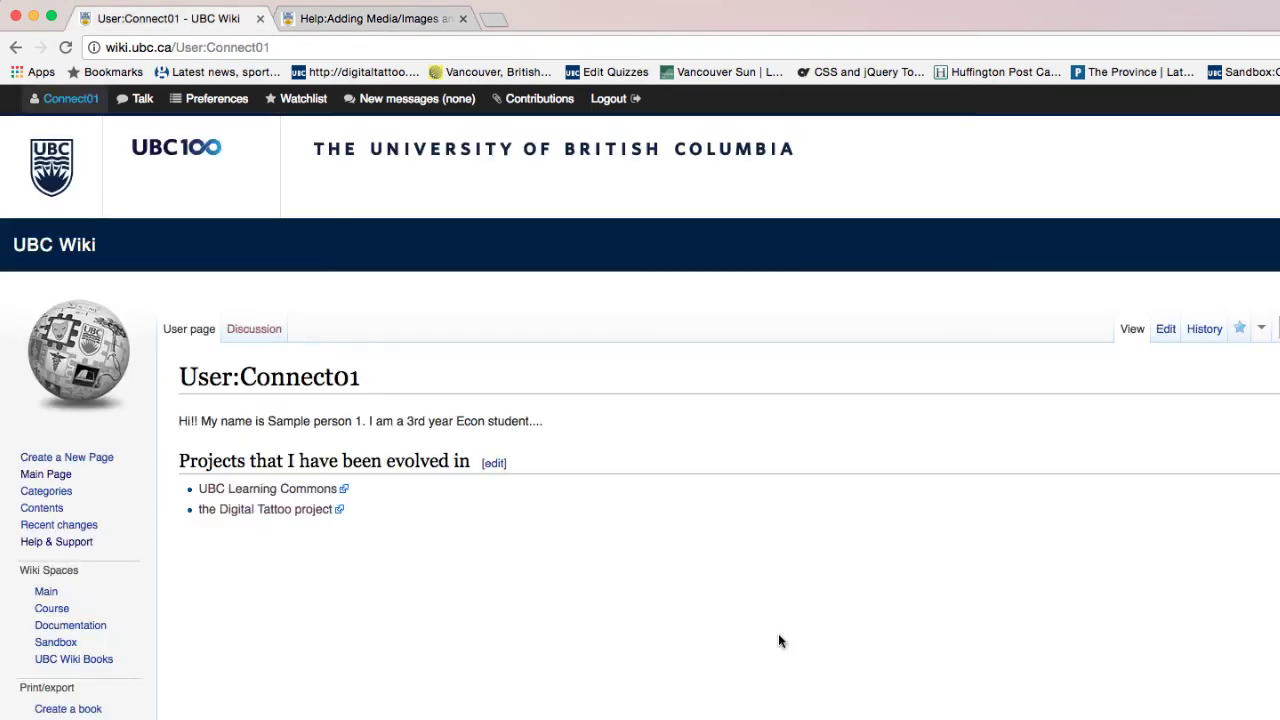
# - Go to the Main Page and scroll to its Main, Course, Documentation and Sandbox overview
pyautogui.click(58, 251)
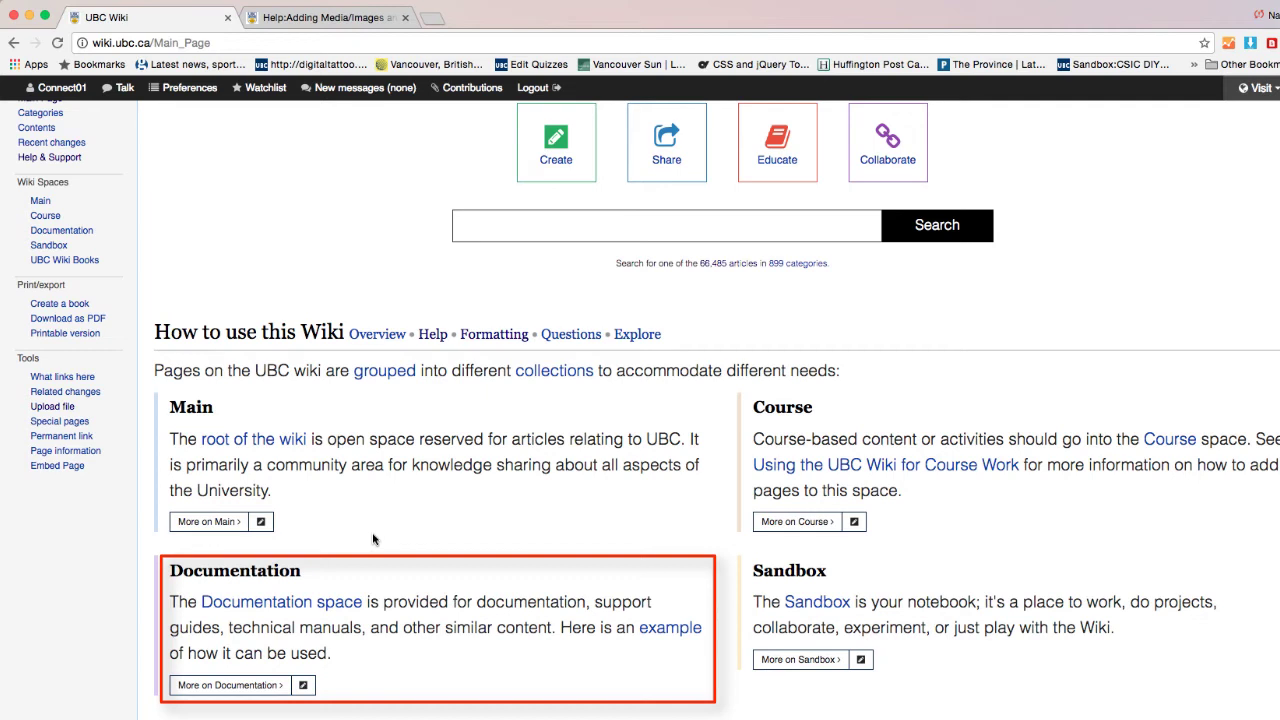
pyautogui.scroll(-1, 373, 540)
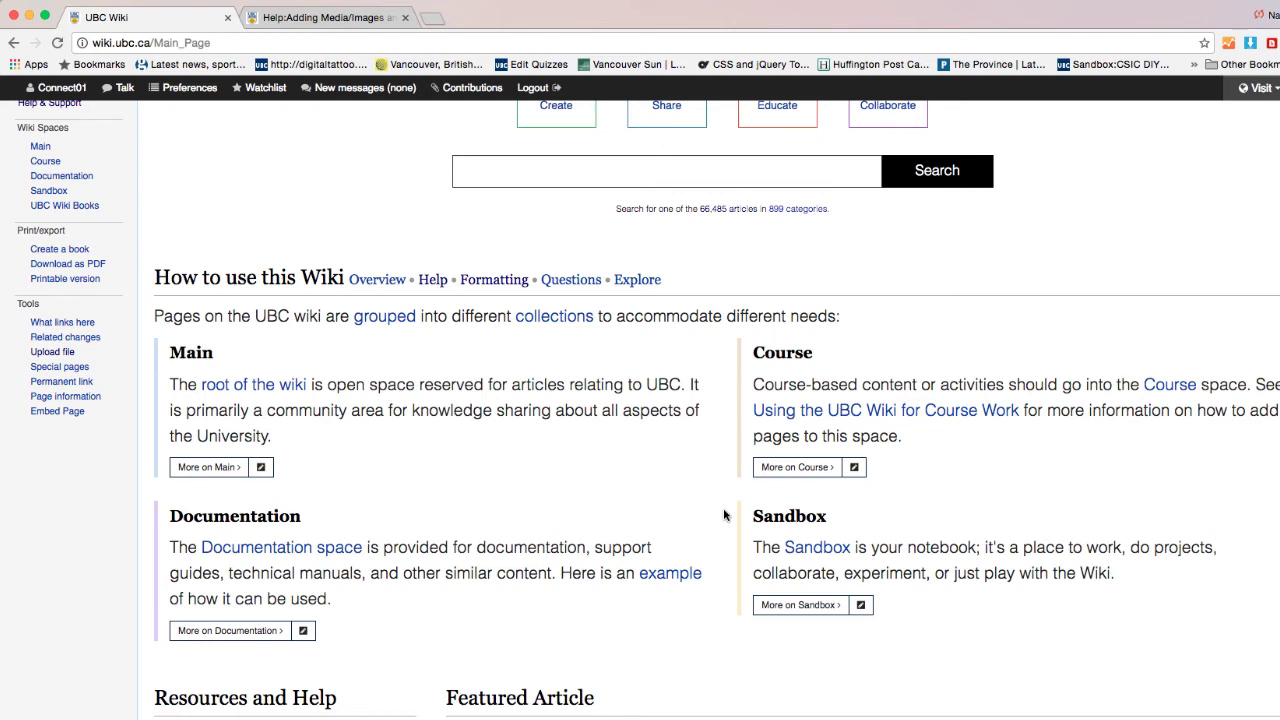
pyautogui.scroll(-1, 500, 565)
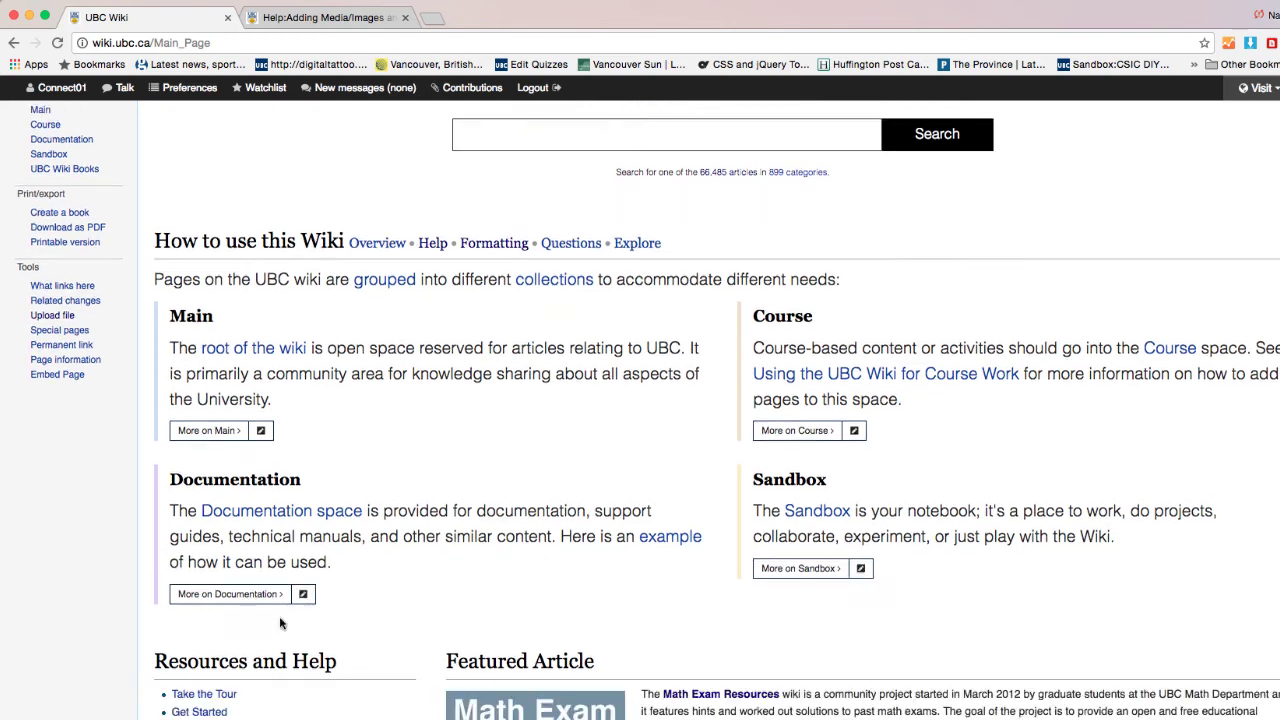
# - Open the DIY Media Microphone Suggestions page from the Documentation space
pyautogui.click(228, 598)
pyautogui.scroll(-5, 700, 540)
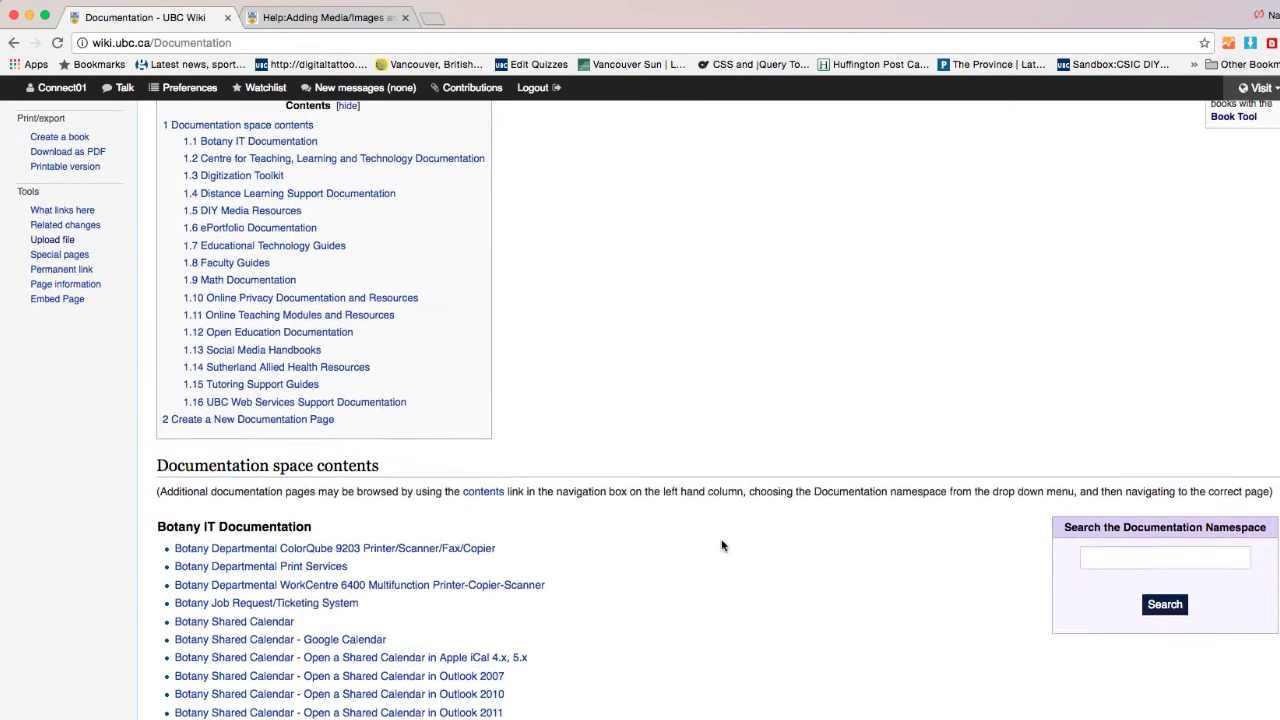
pyautogui.scroll(-10, 724, 535)
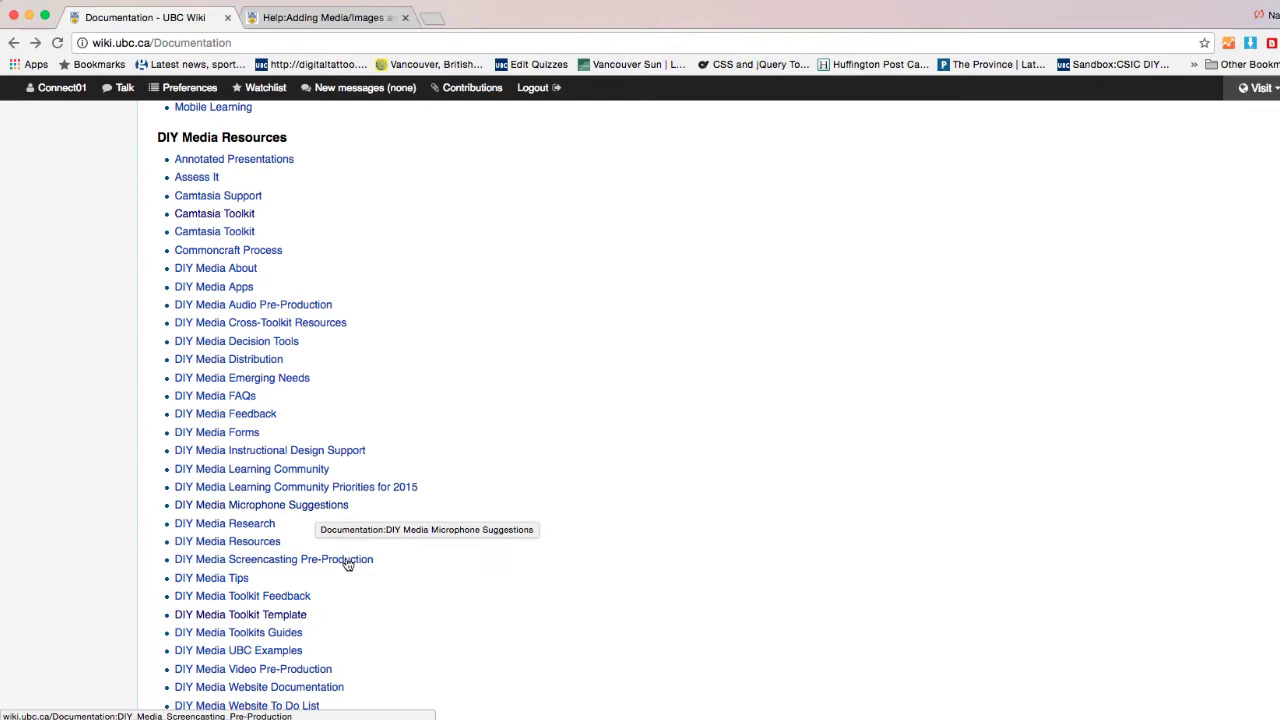
pyautogui.click(290, 508)
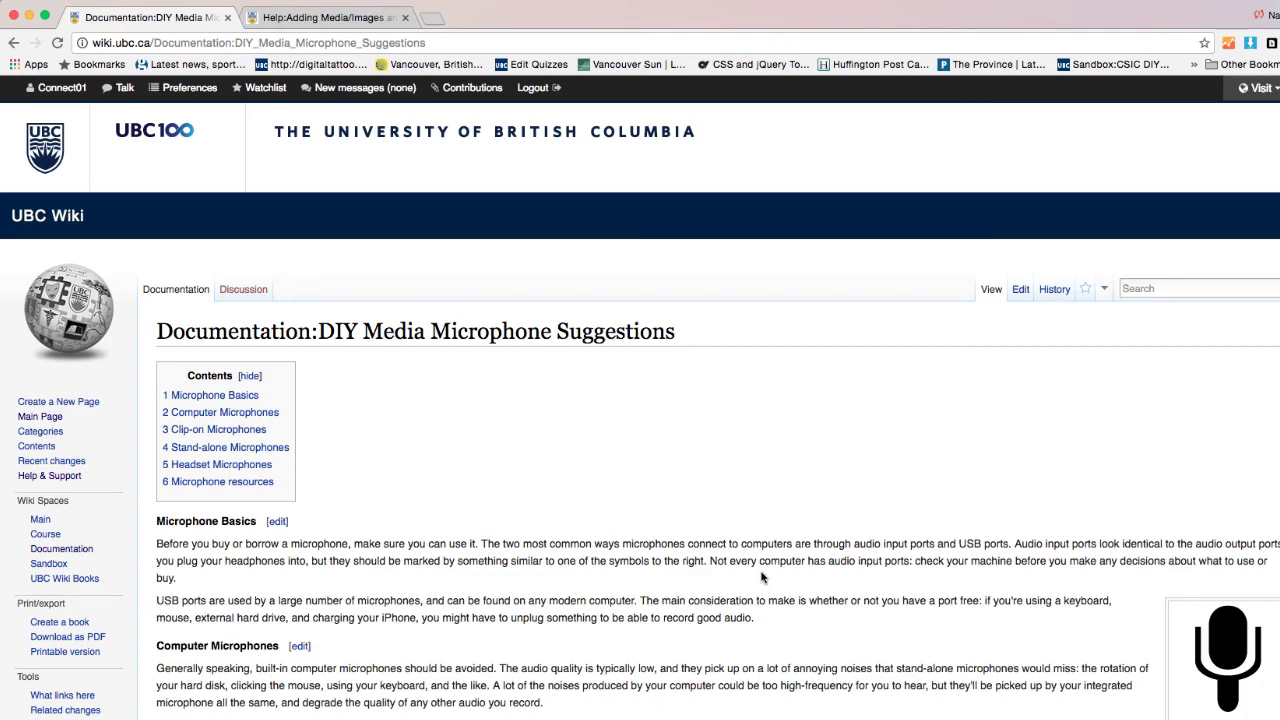
pyautogui.scroll(-4, 760, 577)
pyautogui.scroll(2, 1000, 220)
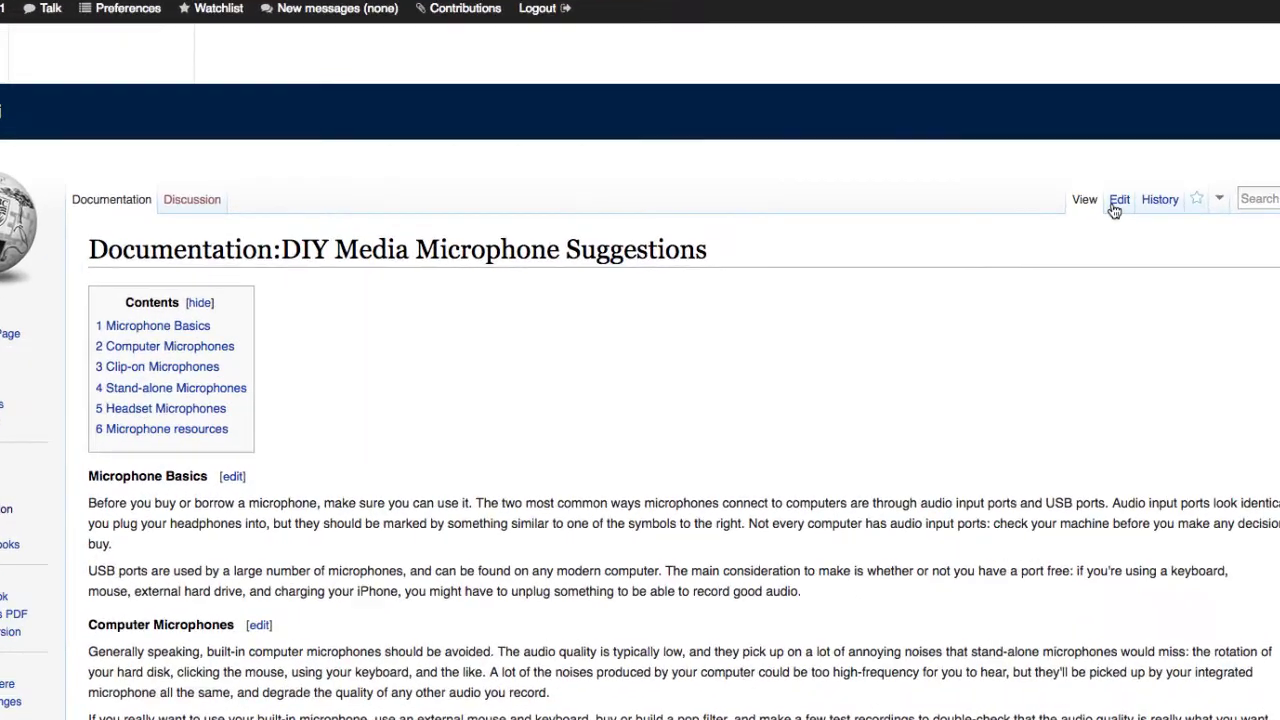
# - Look at the page's Edit and History views, then add it to the watchlist
pyautogui.click(1117, 203)
pyautogui.scroll(-5, 552, 473)
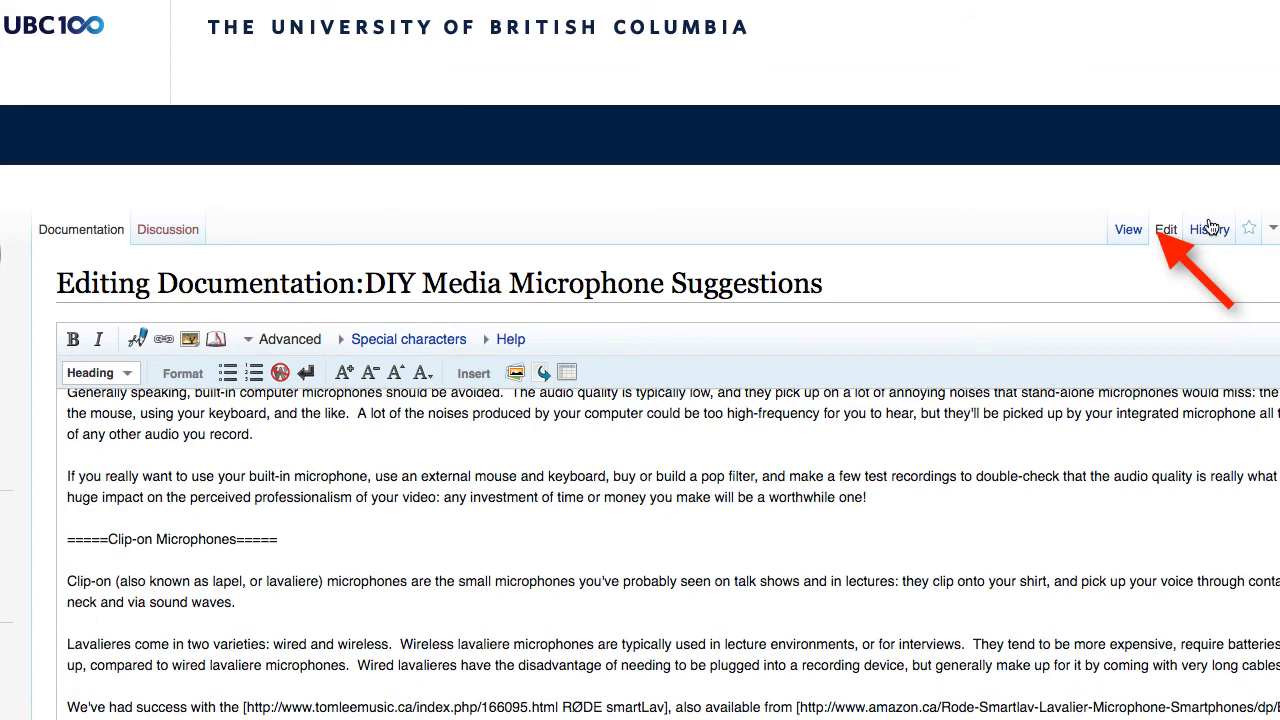
pyautogui.click(1210, 229)
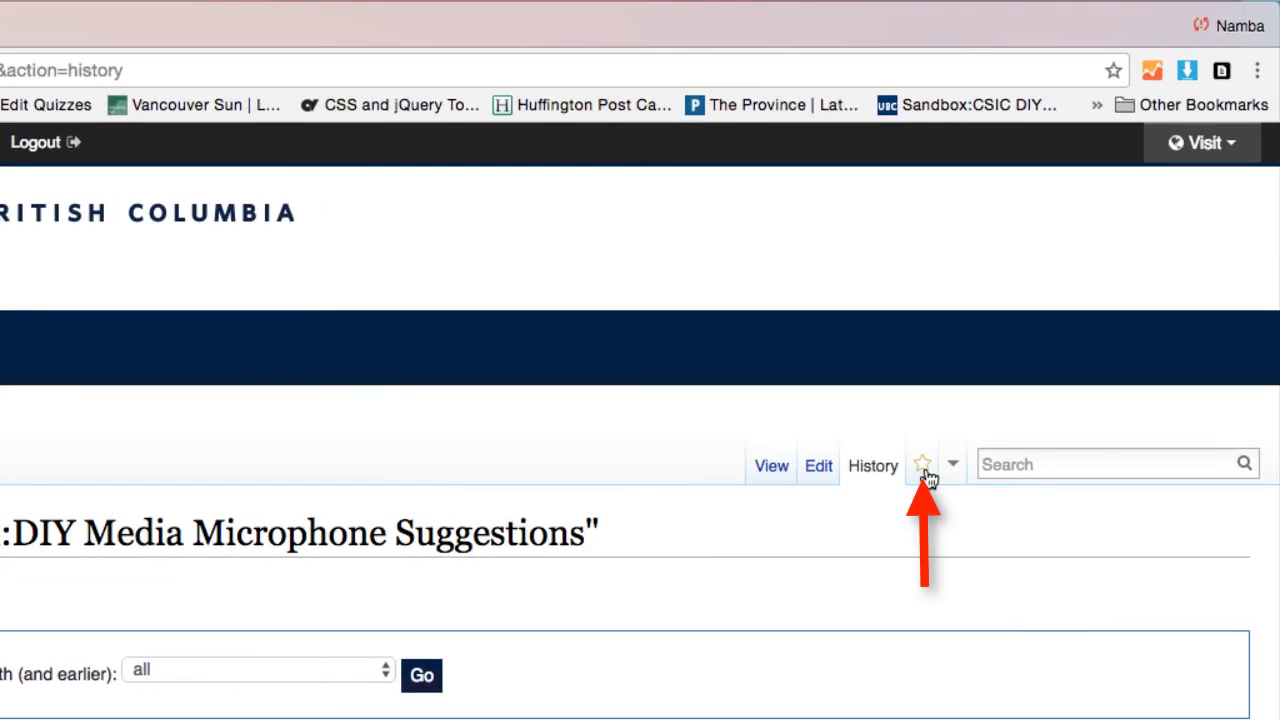
pyautogui.click(925, 470)
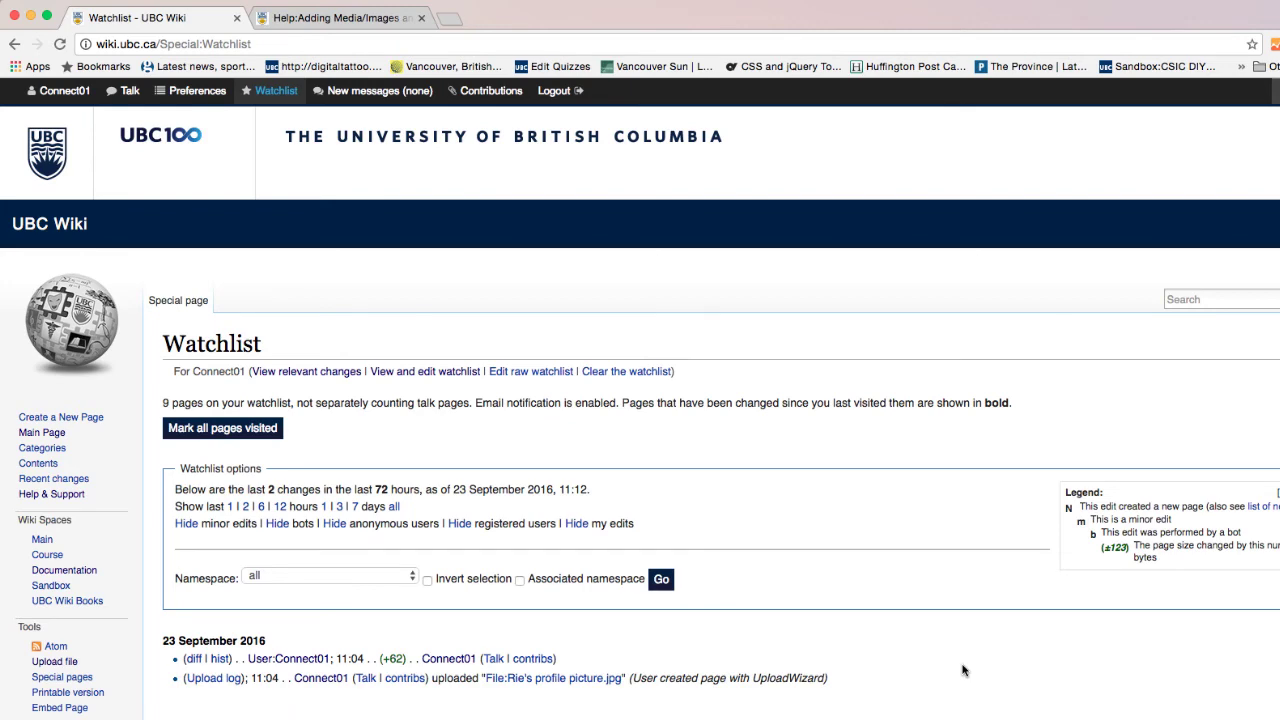
# - Go back twice to the Main Page and bring its wiki spaces overview into view
pyautogui.click(14, 44)
pyautogui.click(14, 44)
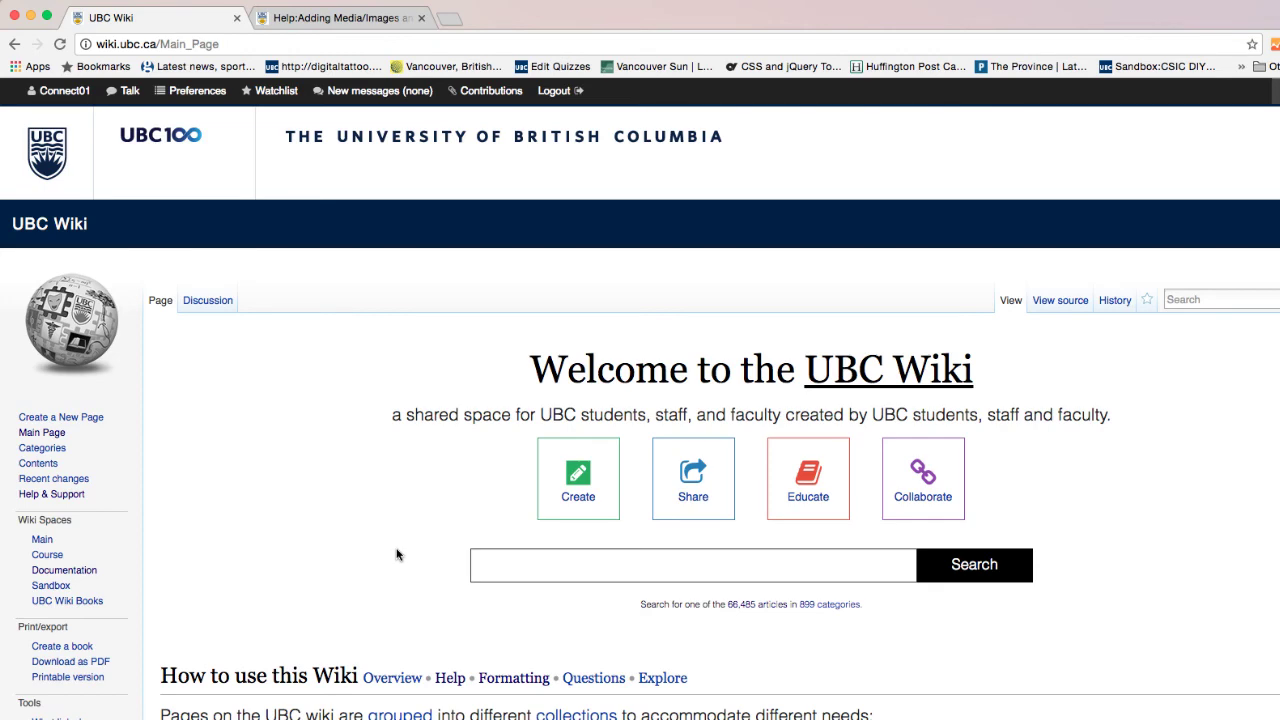
pyautogui.scroll(-5, 396, 555)
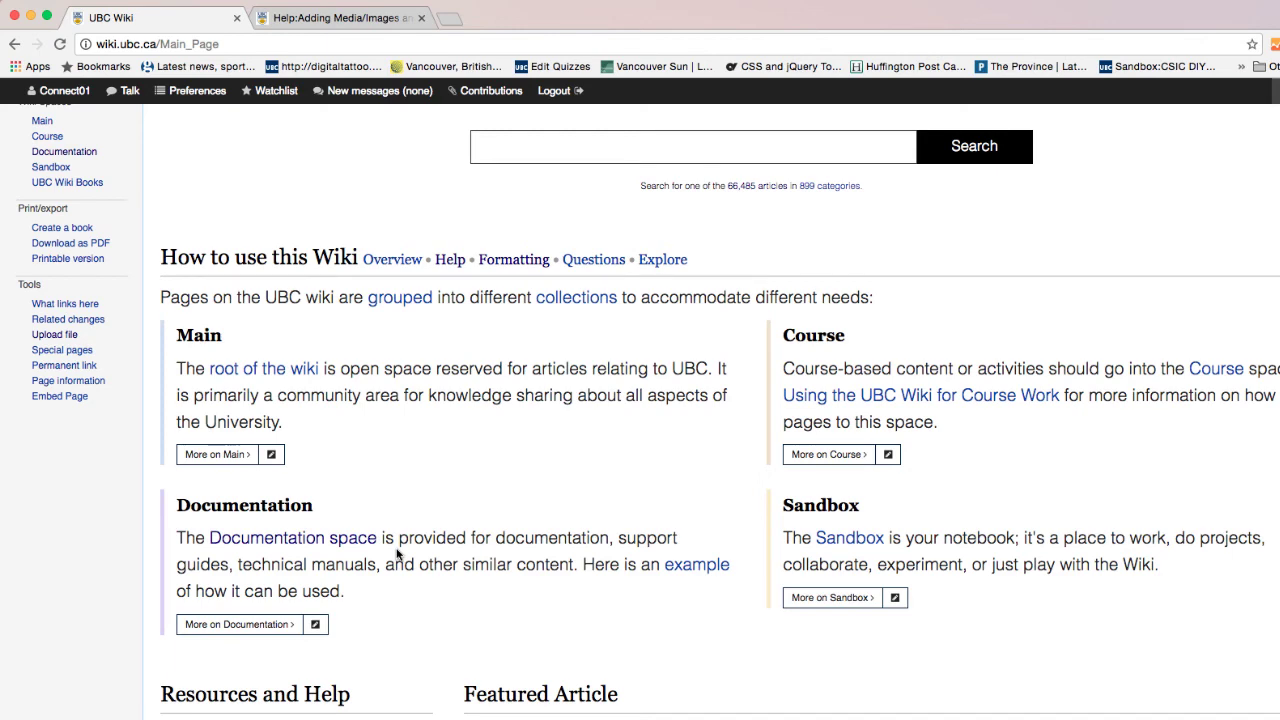
pyautogui.scroll(5, 396, 555)
# - Create a Sandbox page with a test title and save it with a few lines of sample text
pyautogui.click(579, 441)
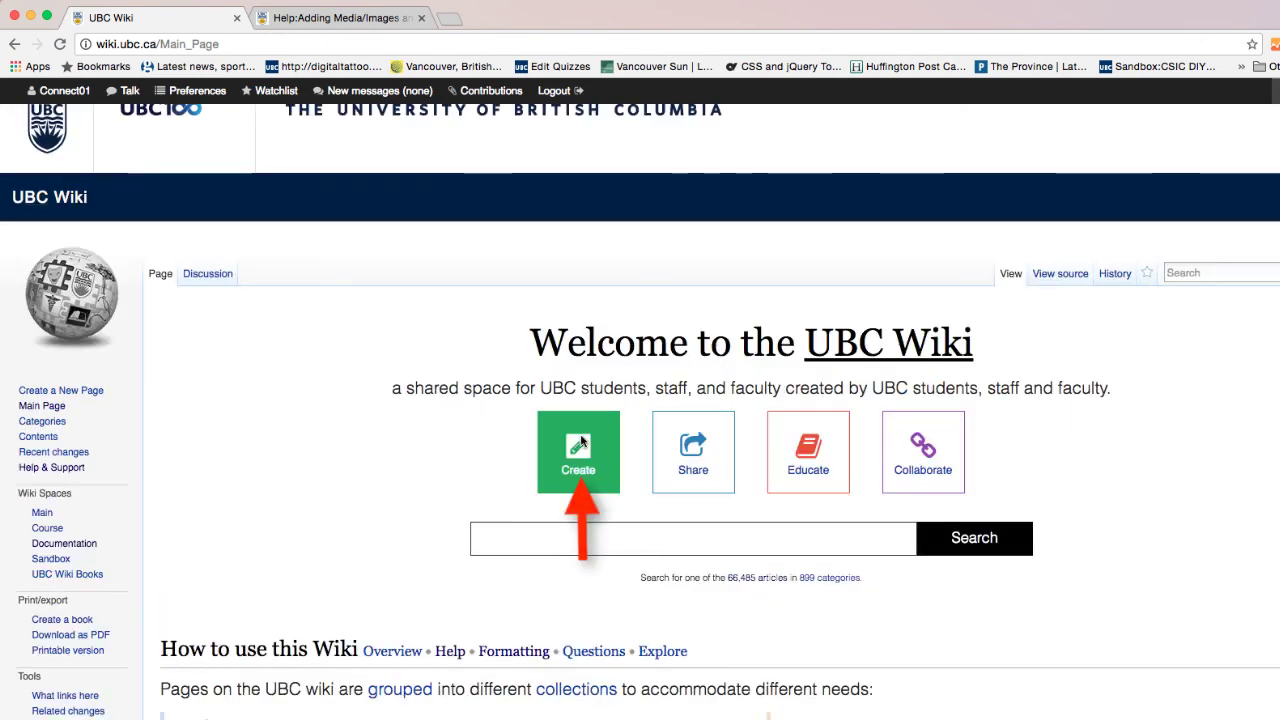
pyautogui.click(1149, 431)
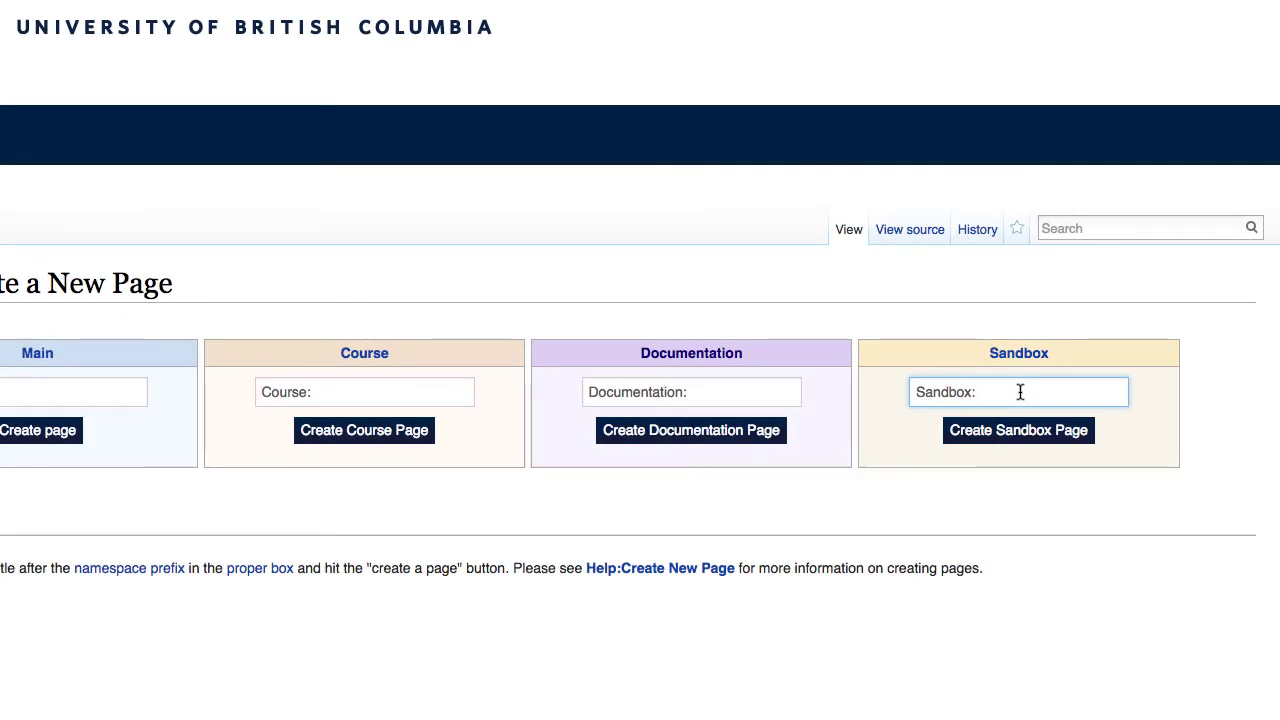
pyautogui.write('Rie test test test test test')
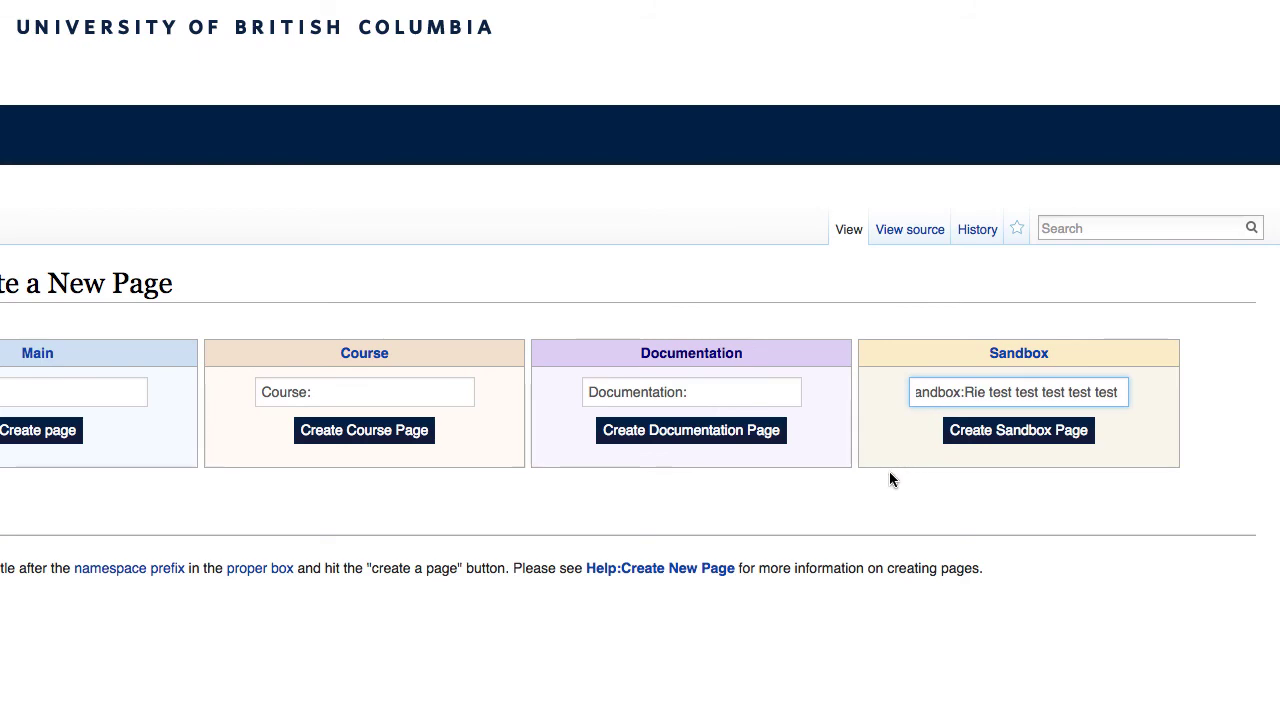
pyautogui.click(1020, 430)
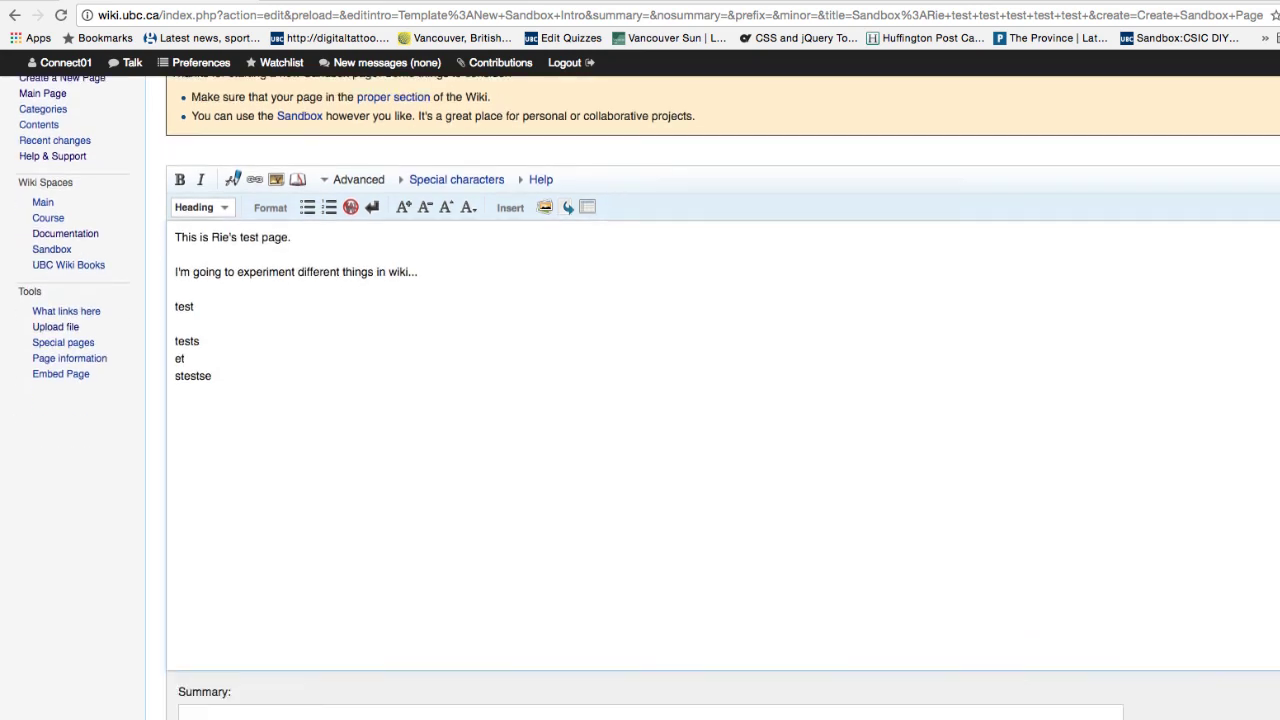
pyautogui.scroll(-5, 640, 400)
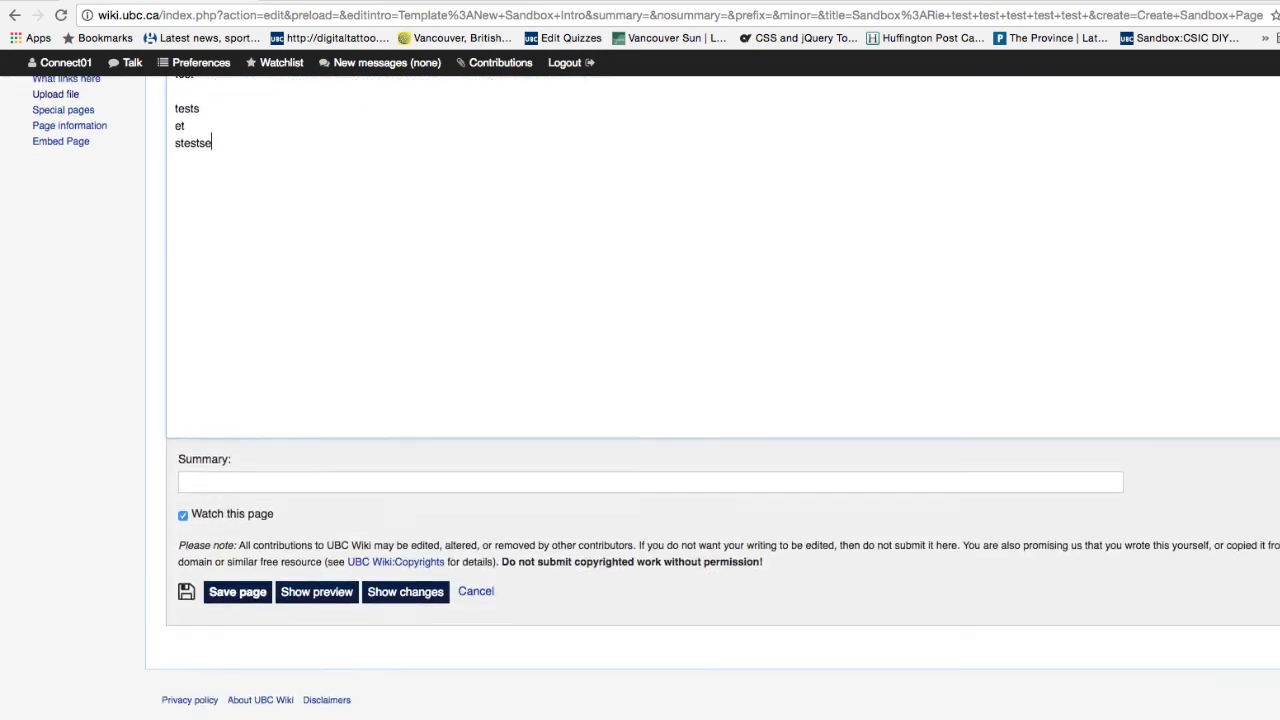
pyautogui.click(243, 568)
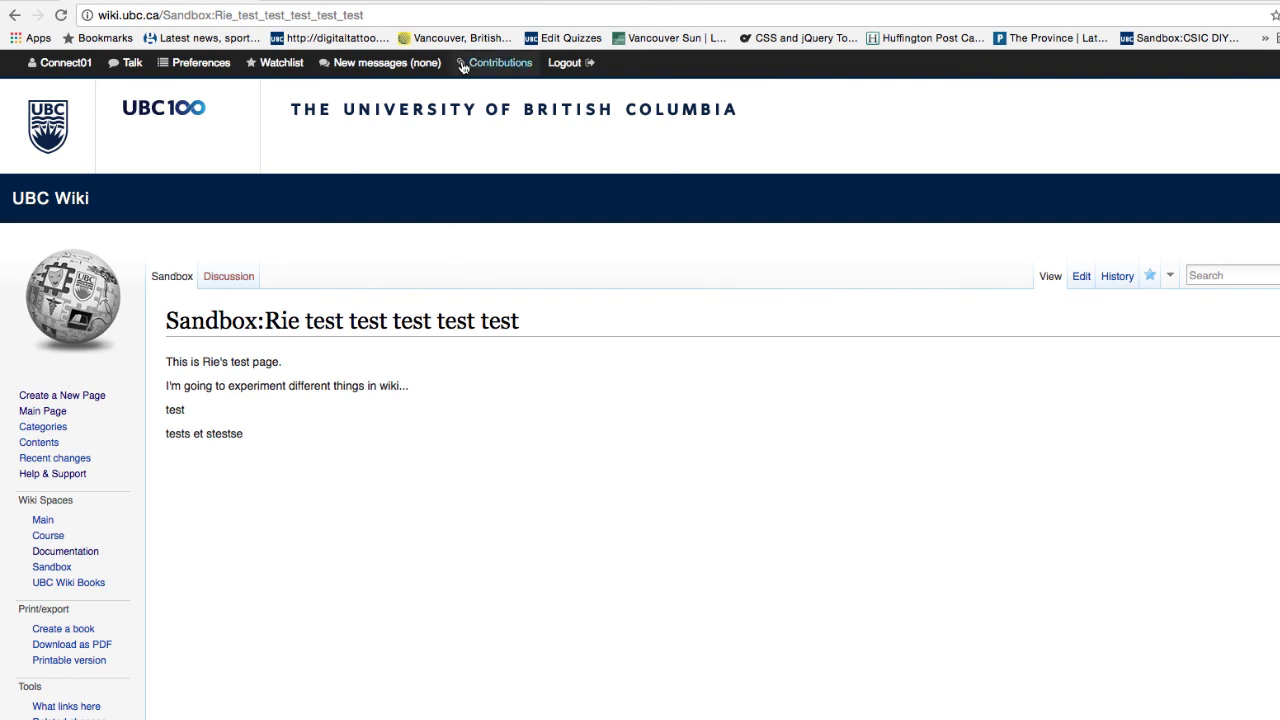
# - Navigate to wiki.ubc.ca/Help:Contents through the address bar and view its General Help section
pyautogui.click(498, 15)
pyautogui.click(510, 15)
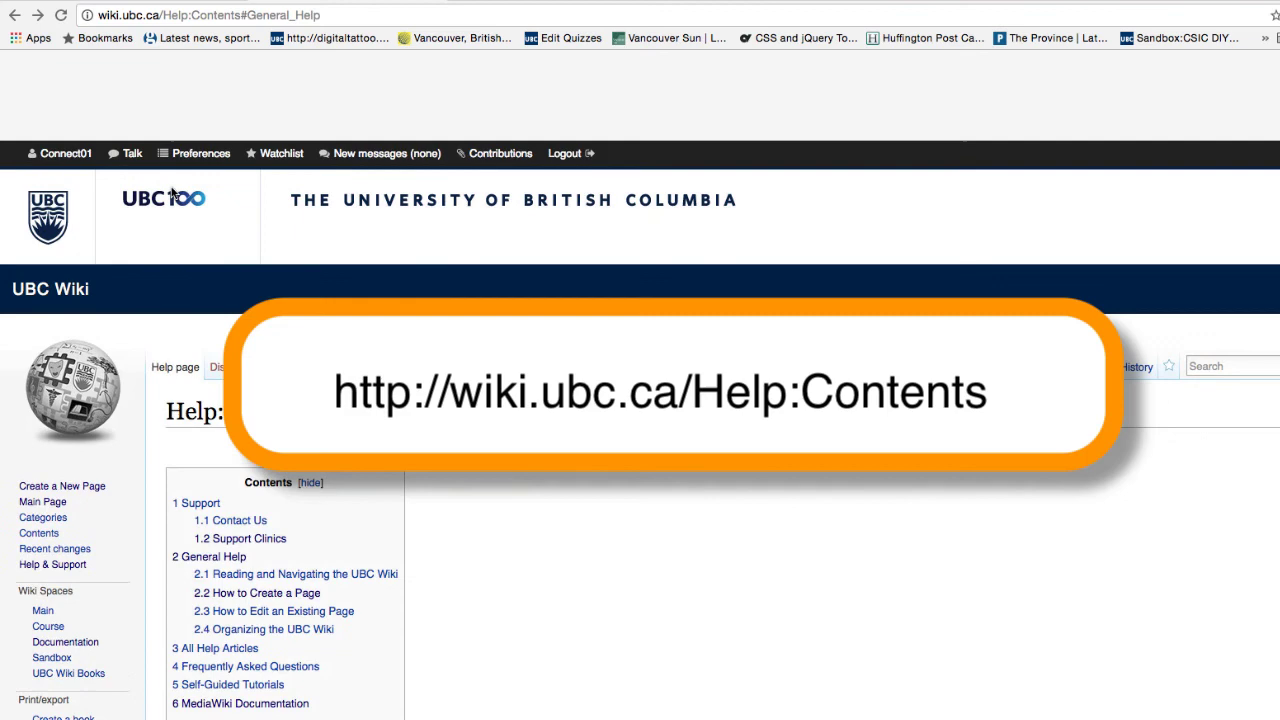
pyautogui.scroll(-2, 173, 193)
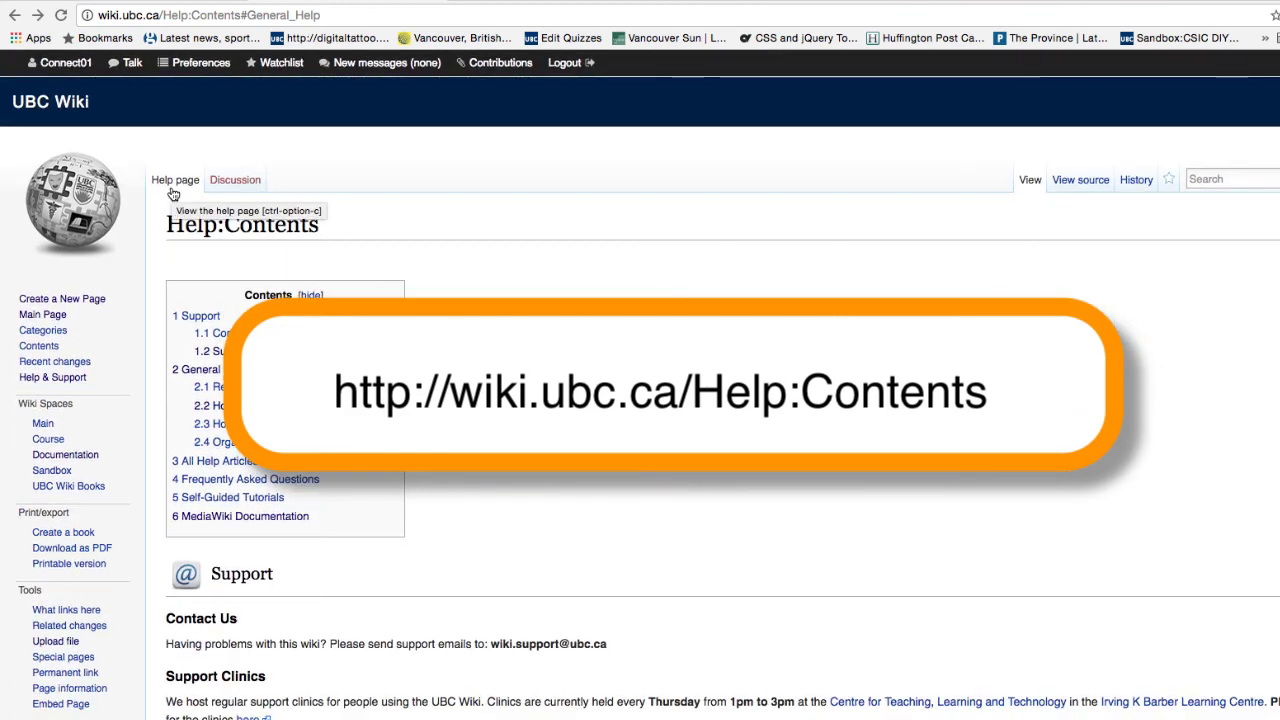